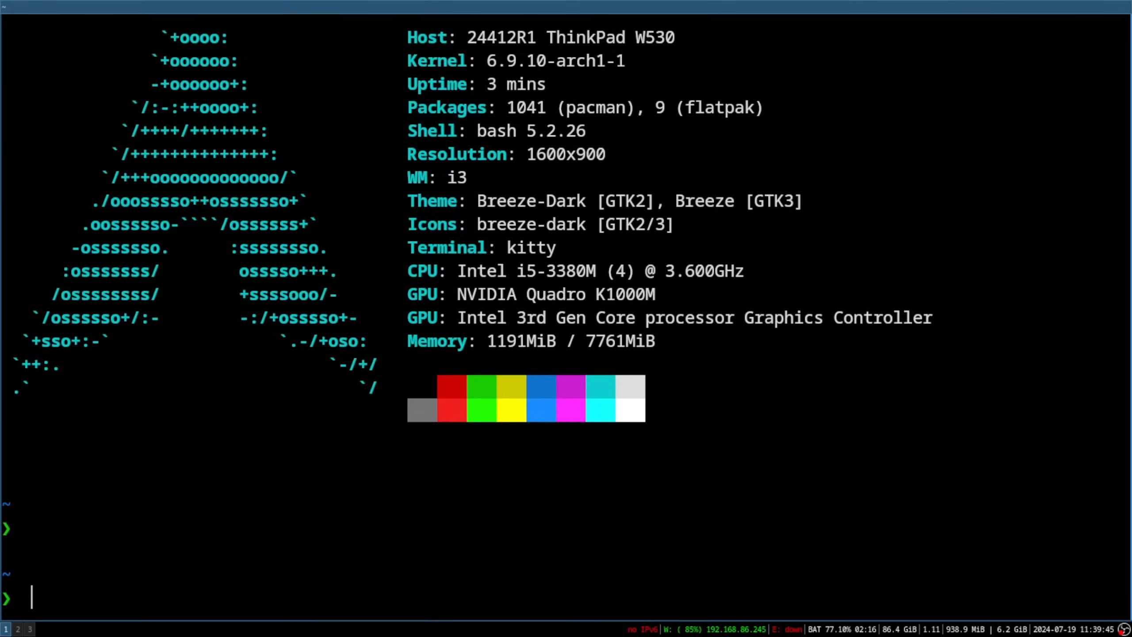
pyautogui.write('htop')
# Step: Run htop, quit it, clear the screen, then run cmatrix in kitty
pyautogui.press('Return')
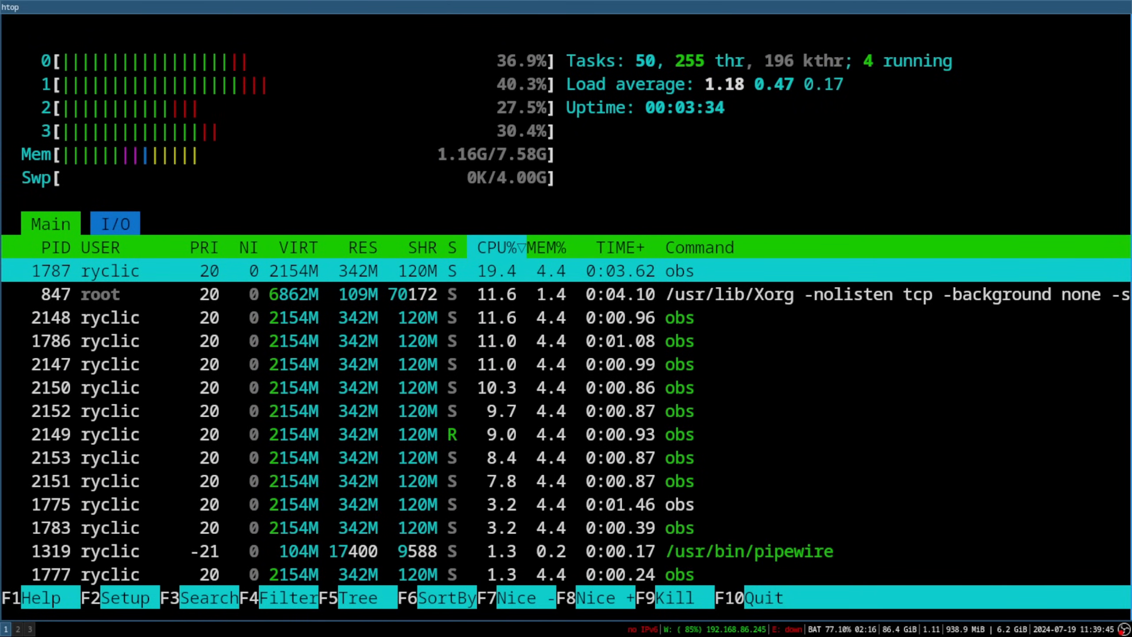
pyautogui.write('qc')
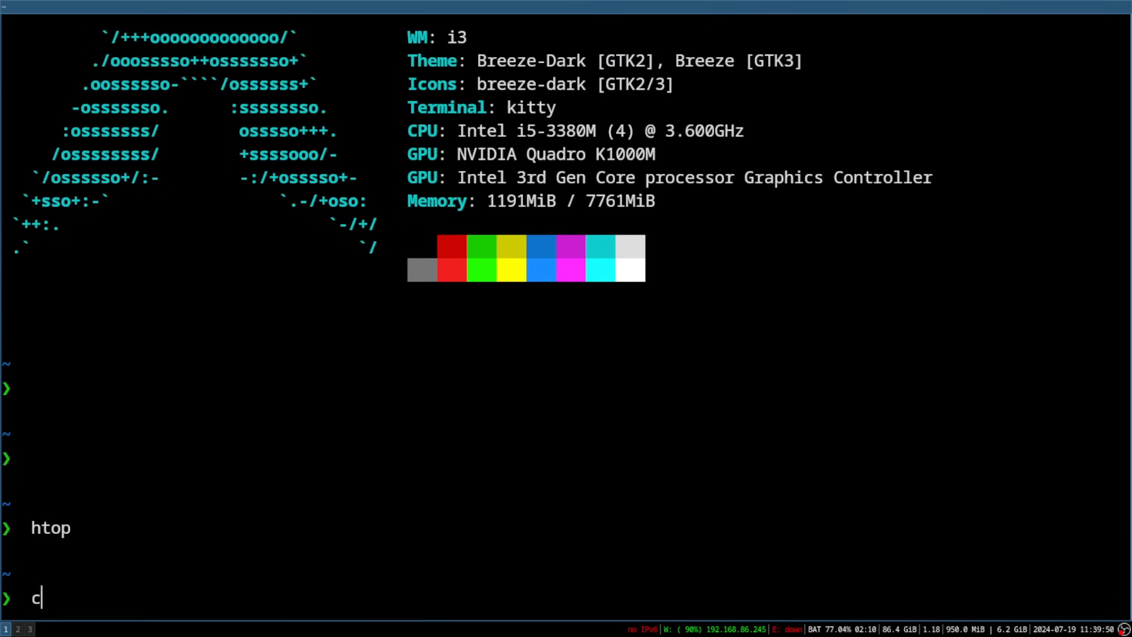
pyautogui.hotkey('ctrl', 'l')
pyautogui.press('Return')
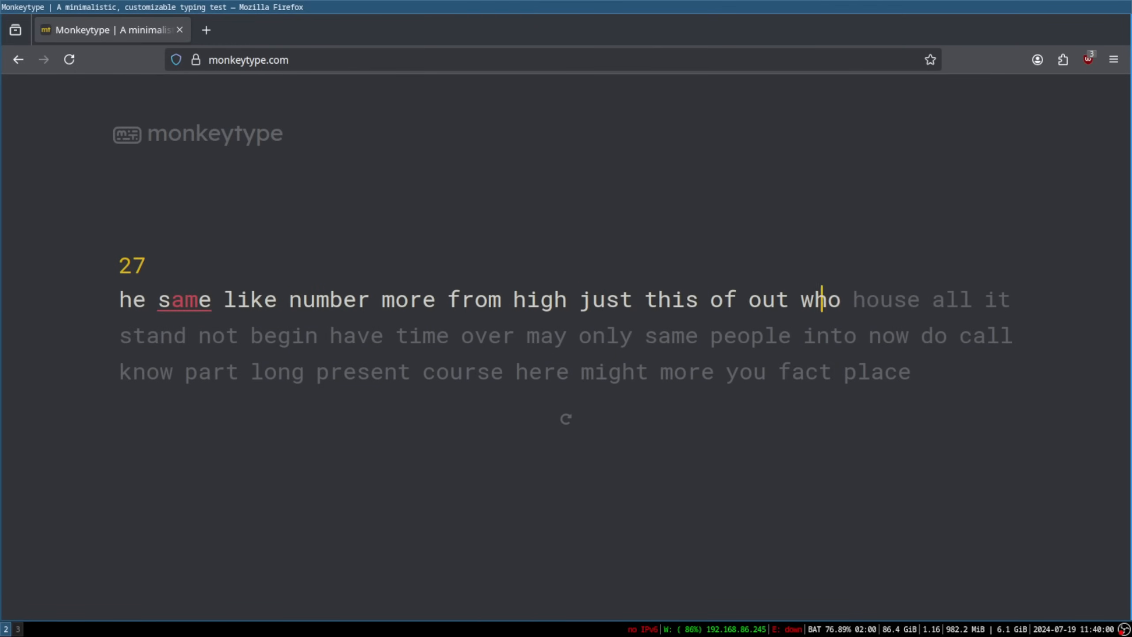
pyautogui.write('o house all it stand not begin ha')
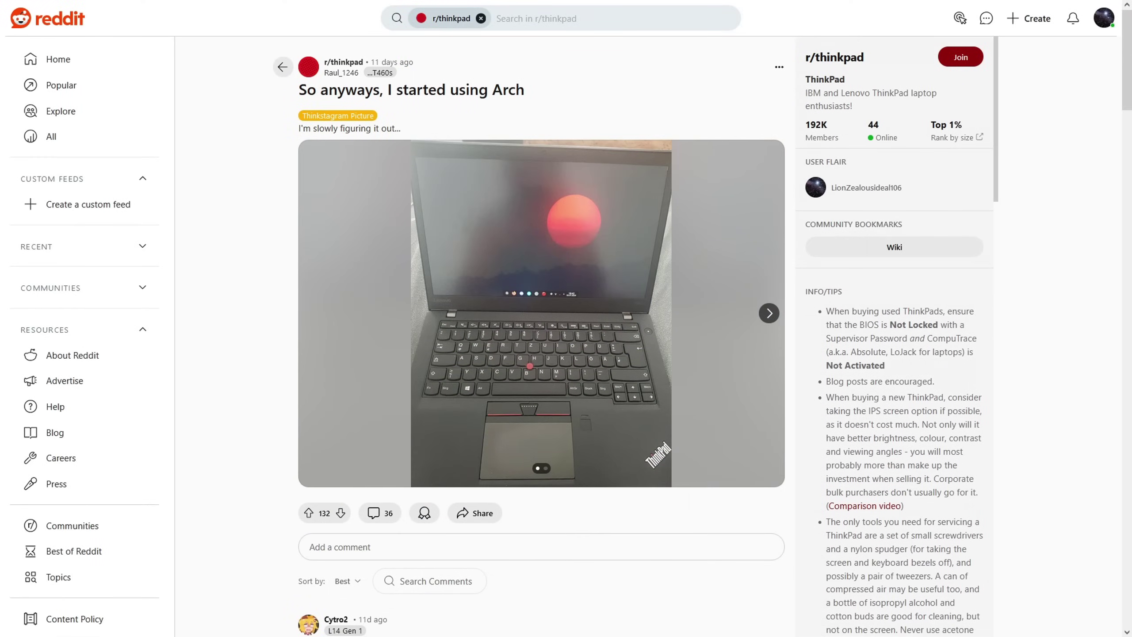
# Step: Select the r/thinkpad community name on the Reddit page
pyautogui.moveTo(865, 57); pyautogui.dragTo(805, 57)
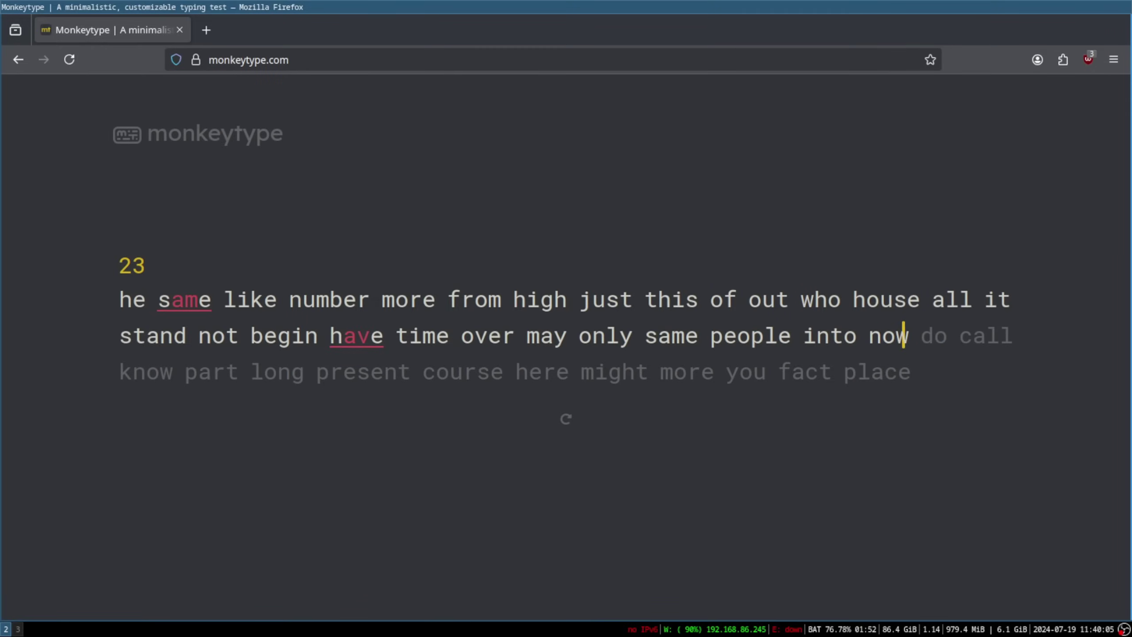
pyautogui.write('w do call know ')
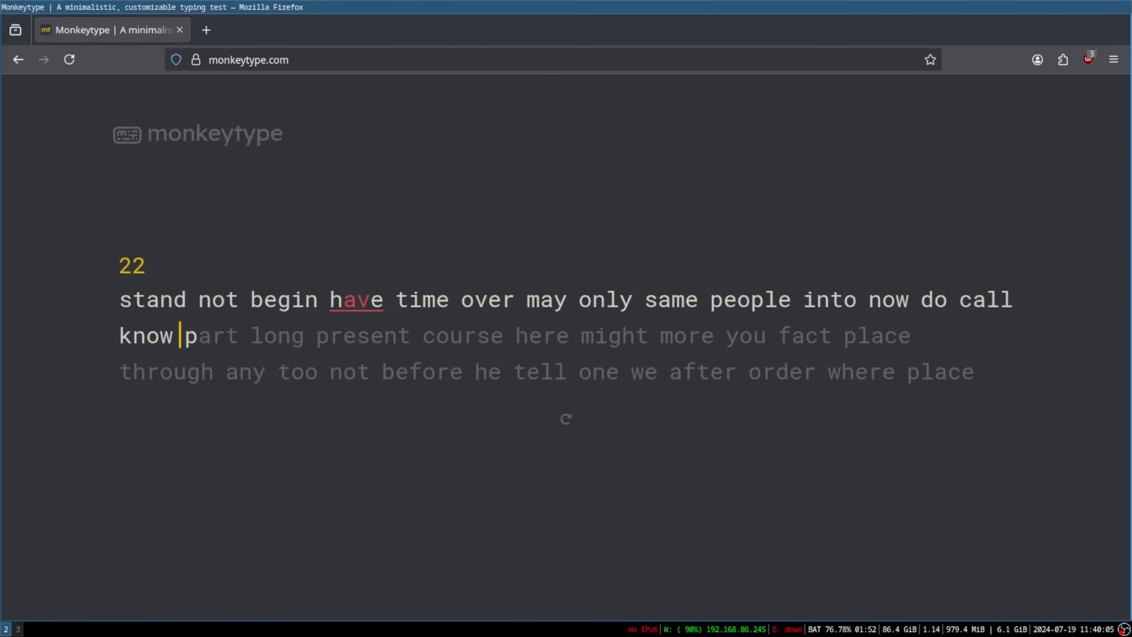
pyautogui.write('part long present course here')
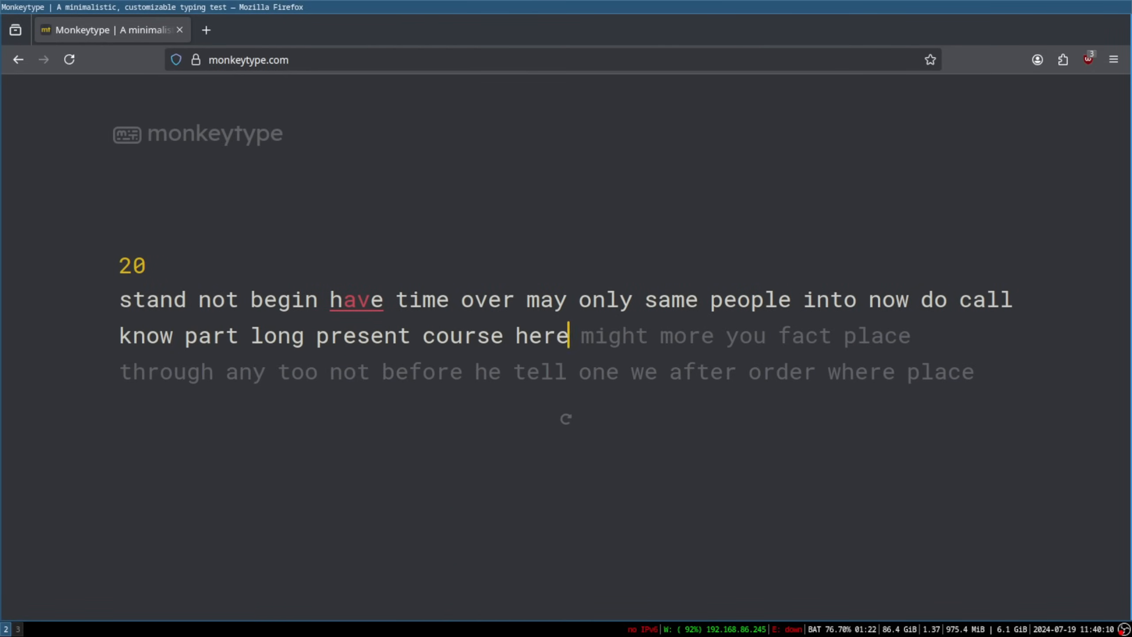
pyautogui.write(' might more you fact place through any too not before he tell one we after orthrough')
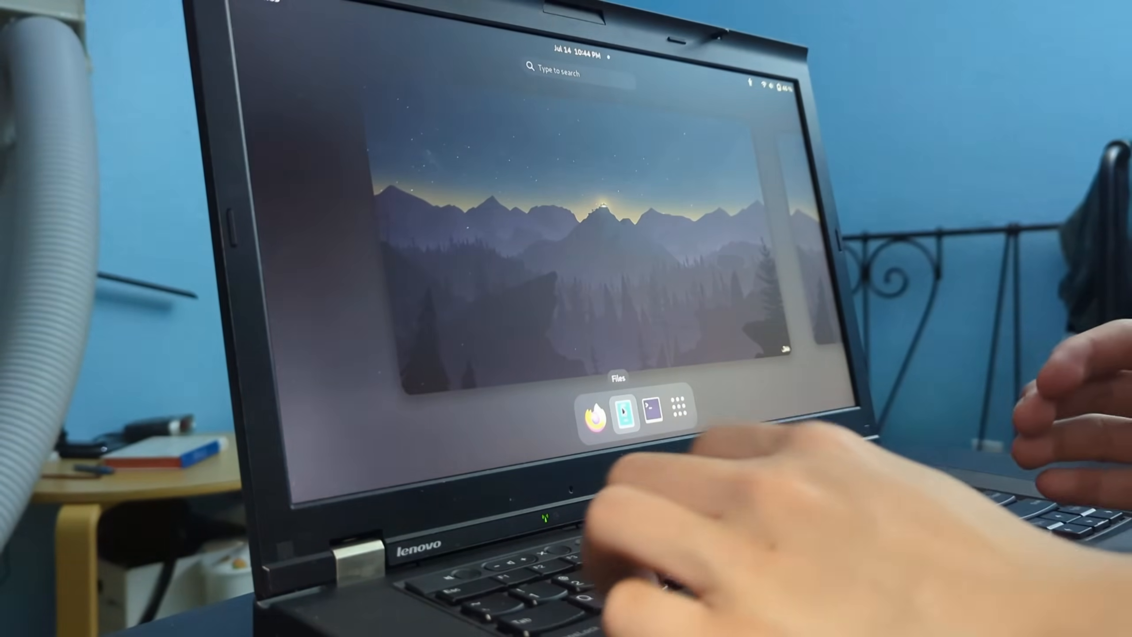
# Step: Open a terminal, then finish enrolling the right index fingerprint with Done
pyautogui.hotkey('ctrl', 'alt', 't')
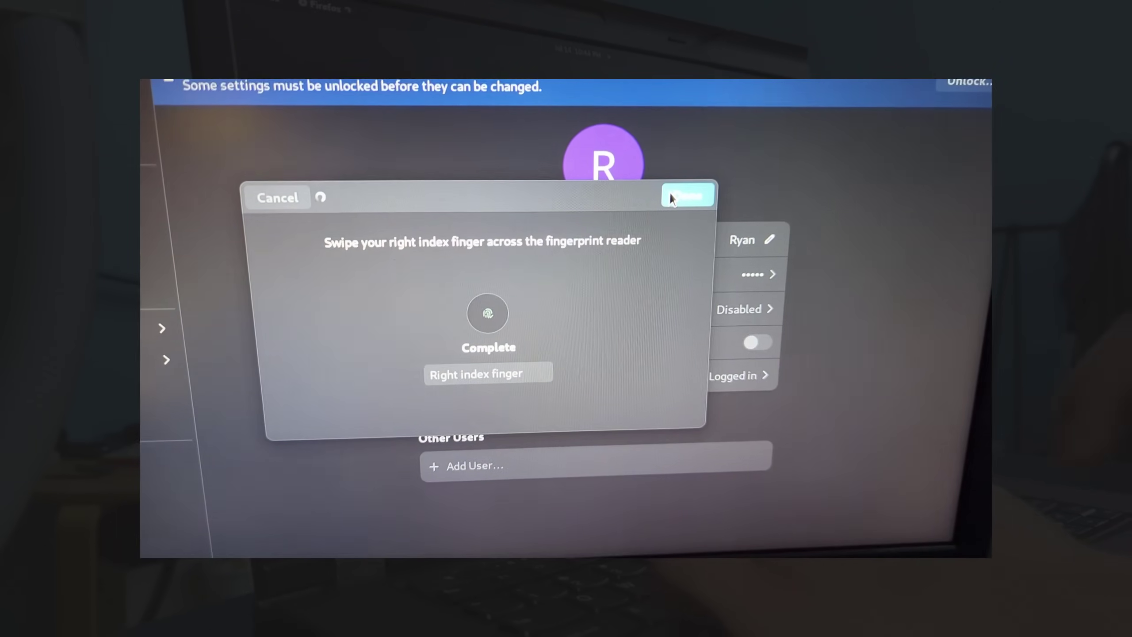
pyautogui.click(644, 231)
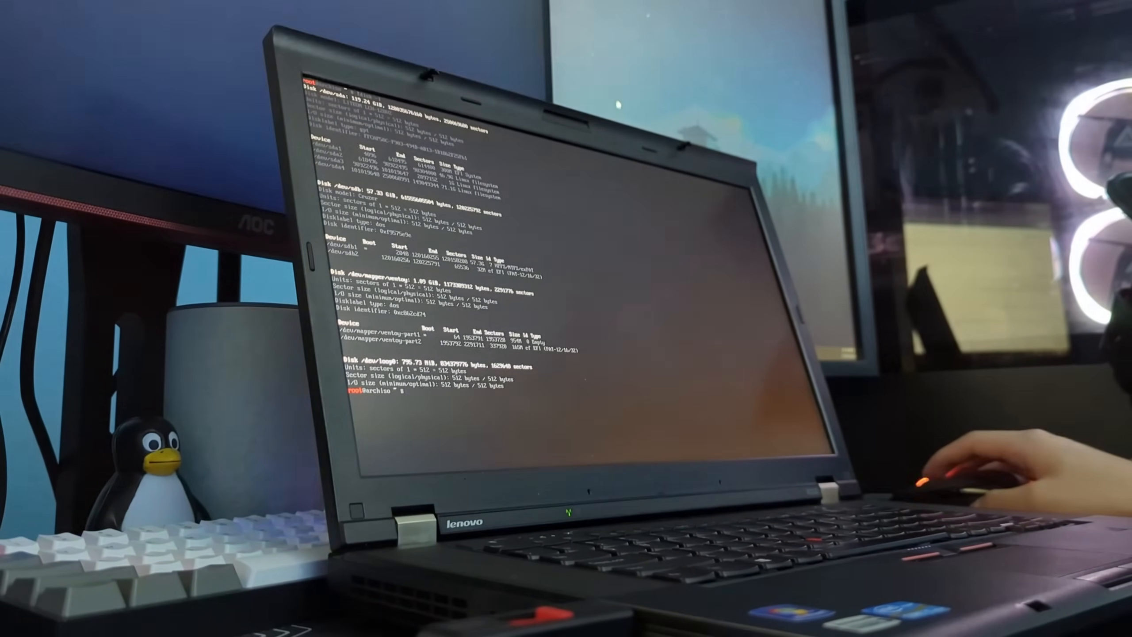
# Step: Move the cfdisk selection onto the EFI System partition
pyautogui.press('Up')
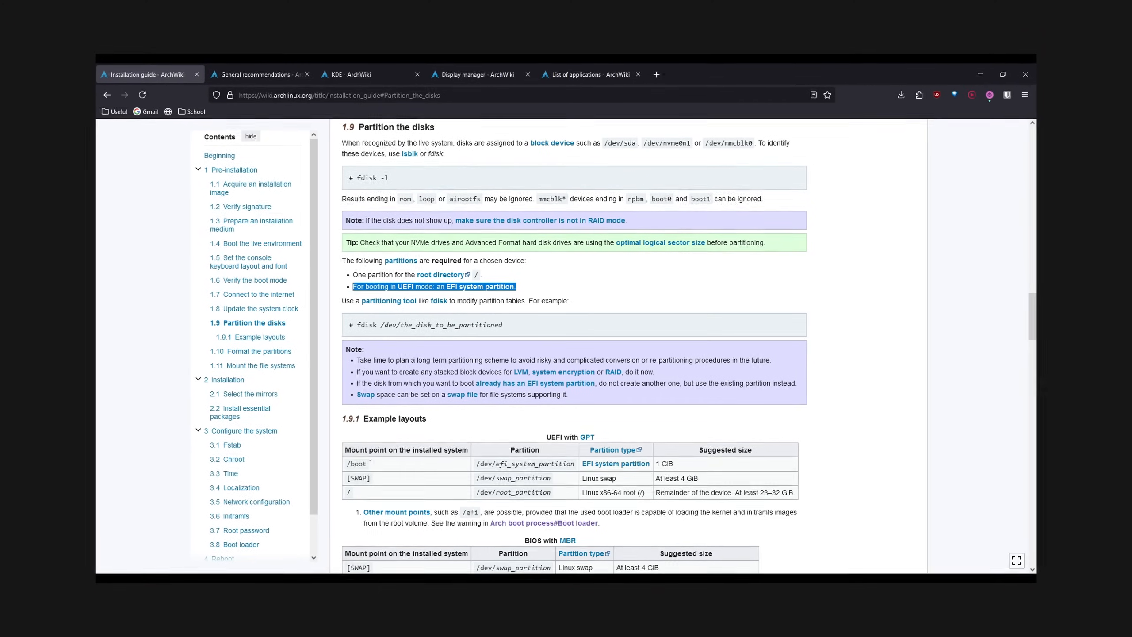
pyautogui.scroll(-2, 575, 353)
pyautogui.scroll(-2, 575, 353)
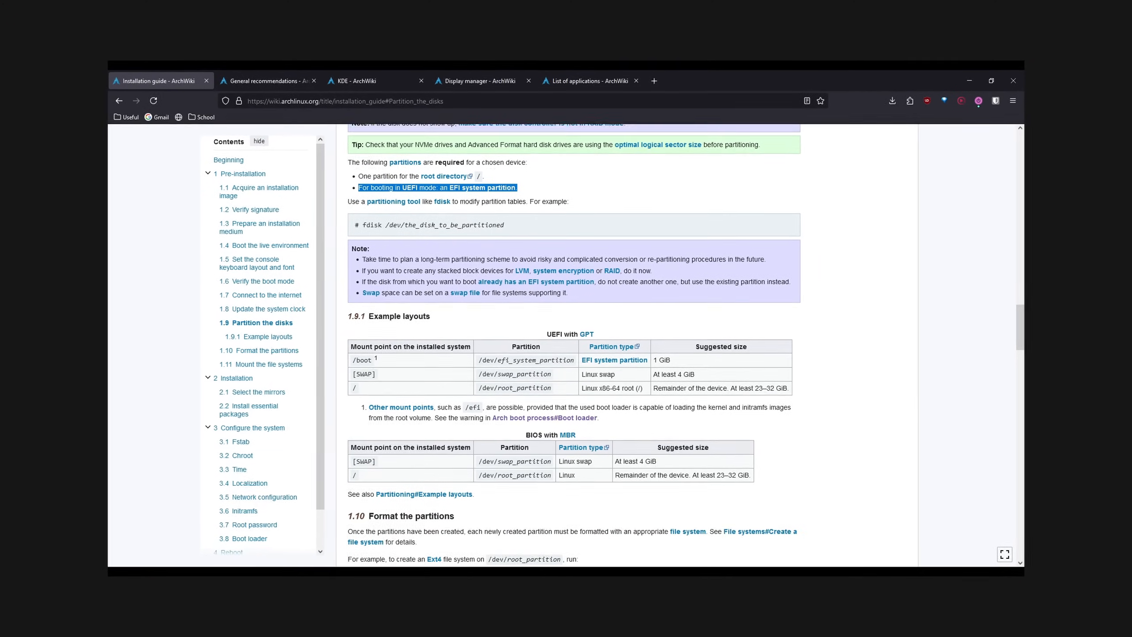
pyautogui.scroll(-2, 576, 354)
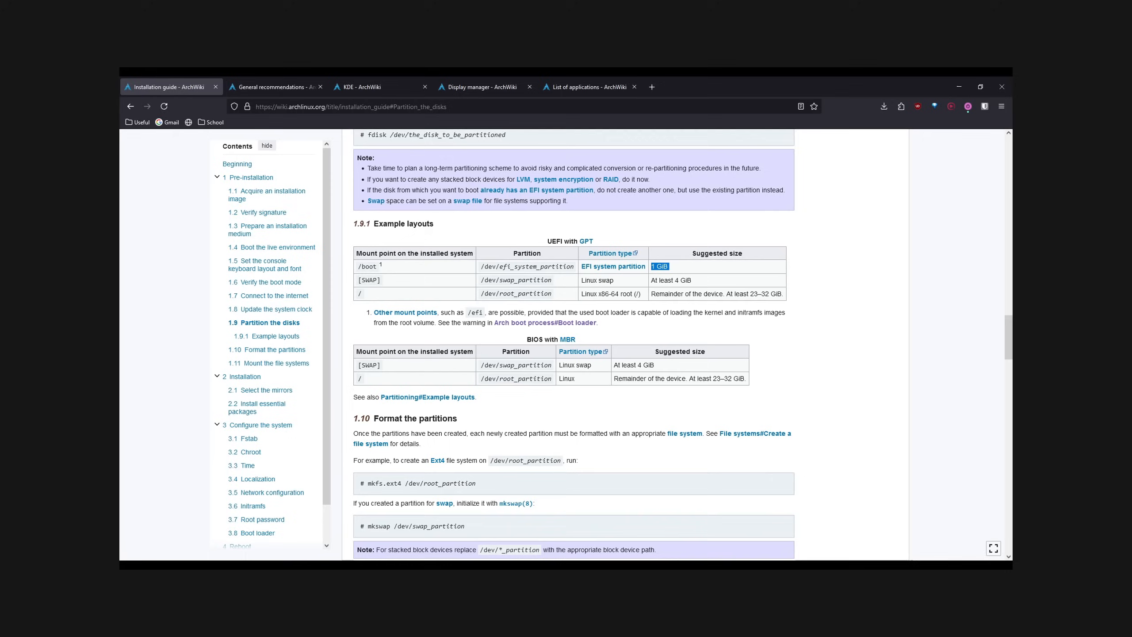
# Step: Pick out the 1 GiB EFI partition size in the ArchWiki example layouts
pyautogui.doubleClick(660, 266)
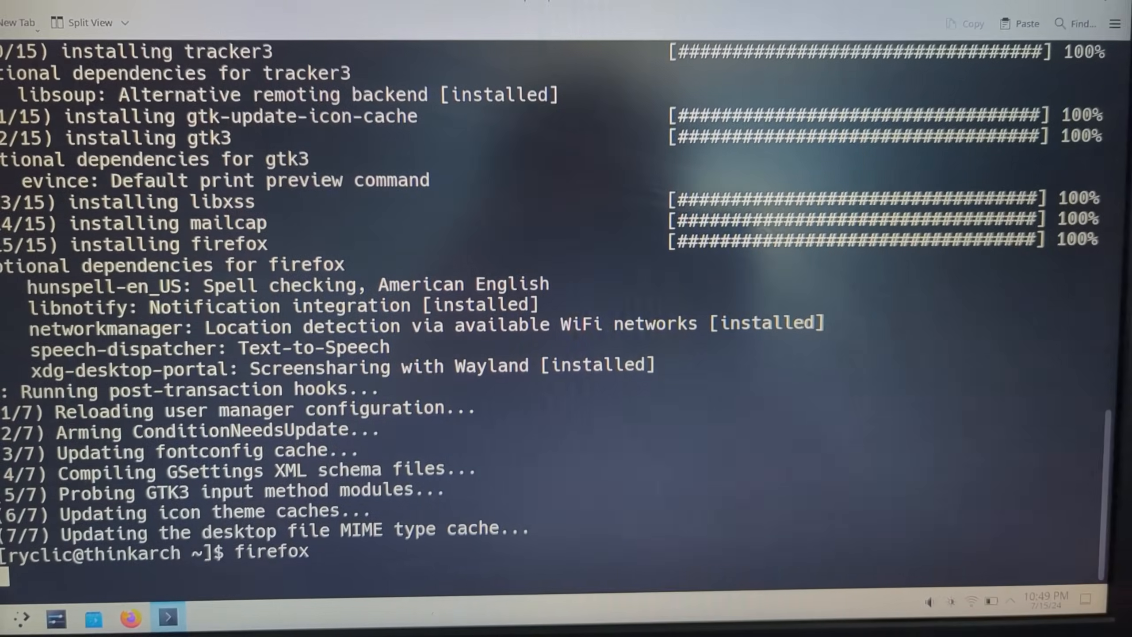
# Step: Launch Firefox from Konsole, focus its address bar, and dismiss the KDE Welcome Center
pyautogui.press('Return')
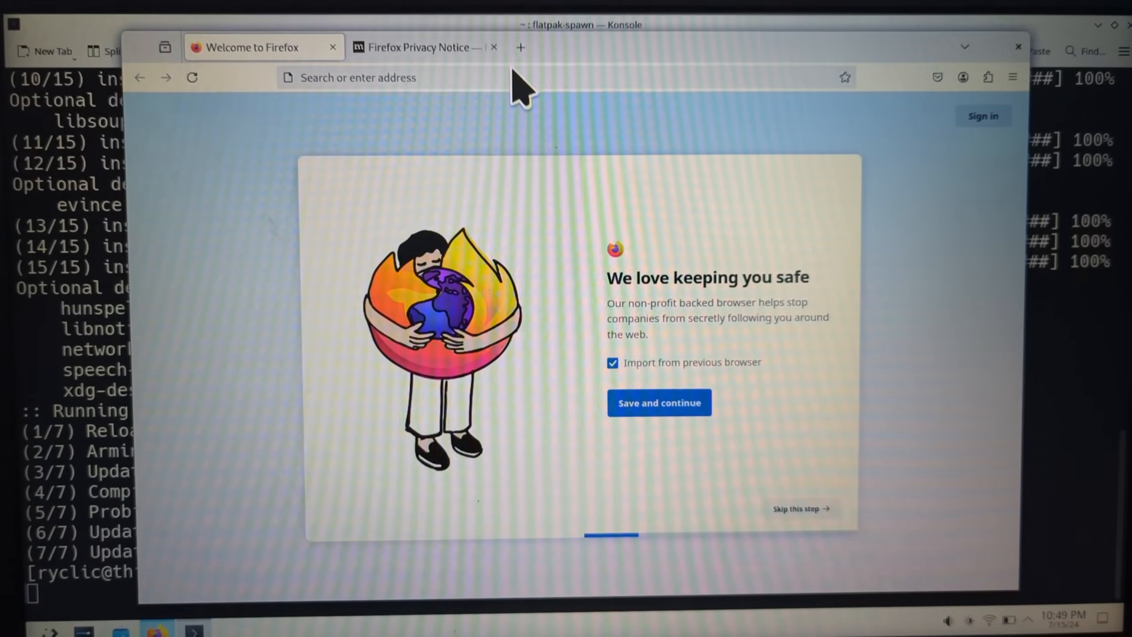
pyautogui.click(519, 81)
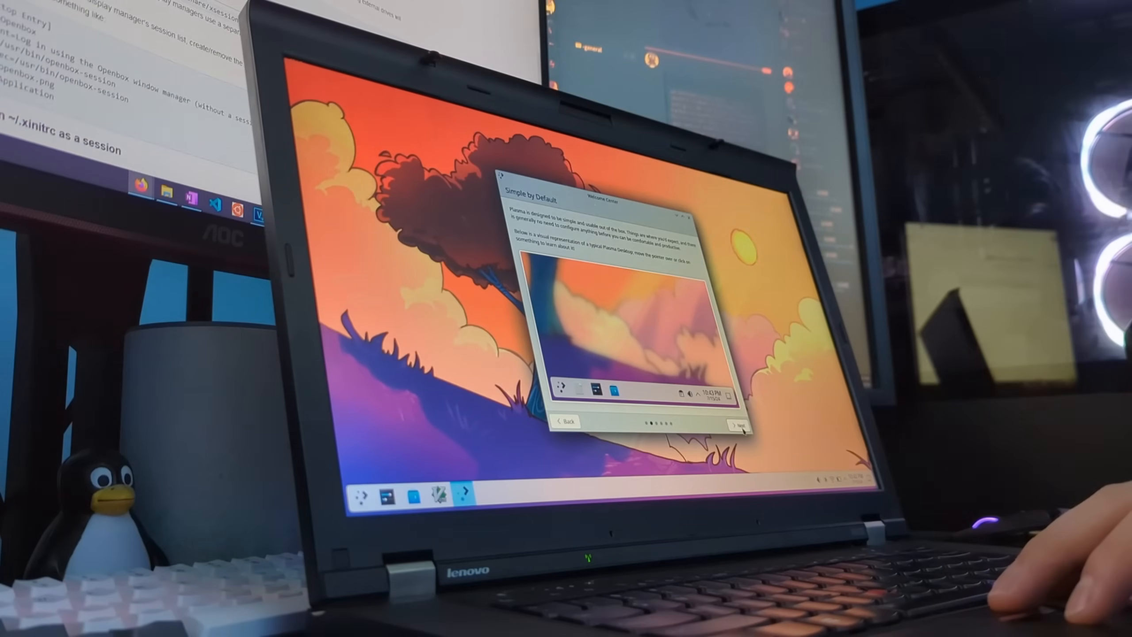
pyautogui.click(735, 425)
pyautogui.click(737, 428)
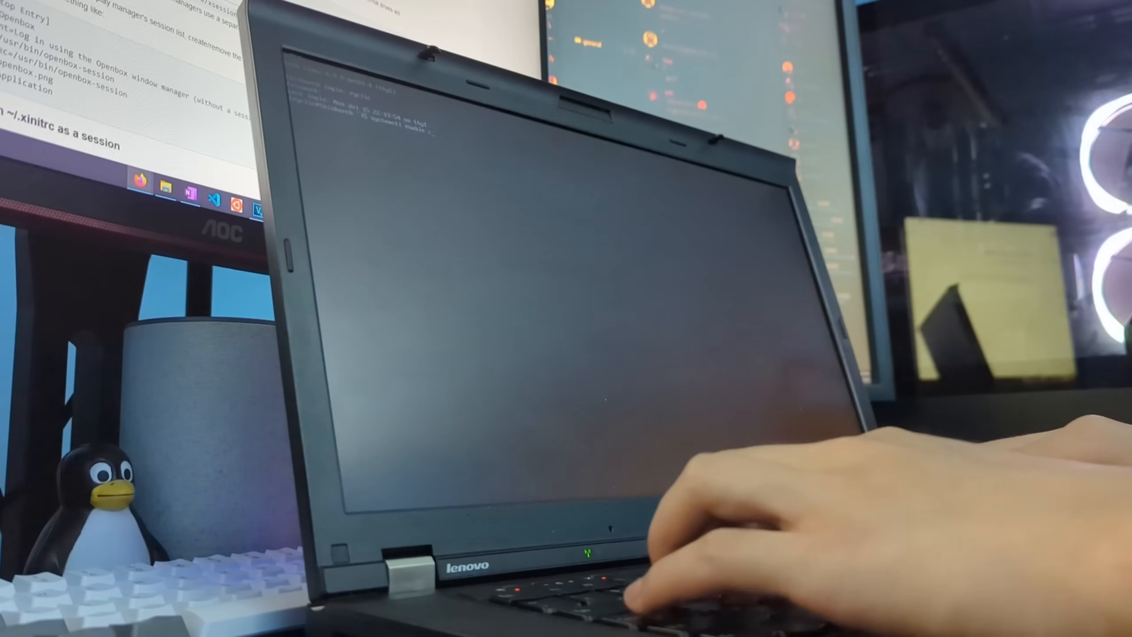
# Step: Submit the systemctl command changing the display manager service
pyautogui.press('Return')
pyautogui.press('Return')
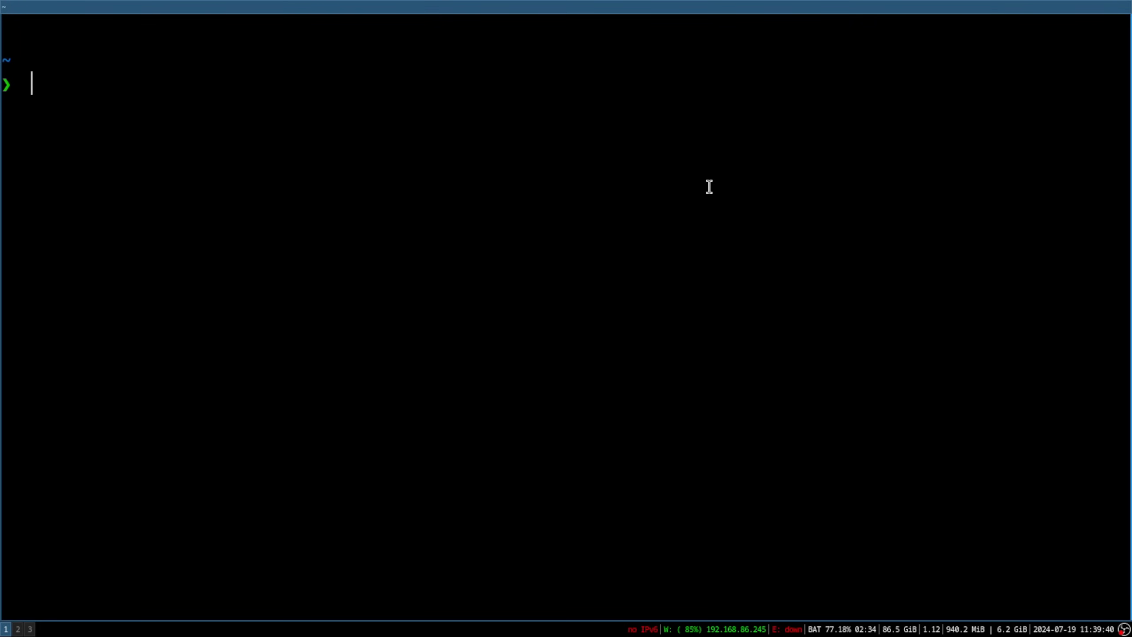
pyautogui.write('etch')
# Step: Run neofetch, then confirm installing the i3 packages with yay
pyautogui.press('Return')
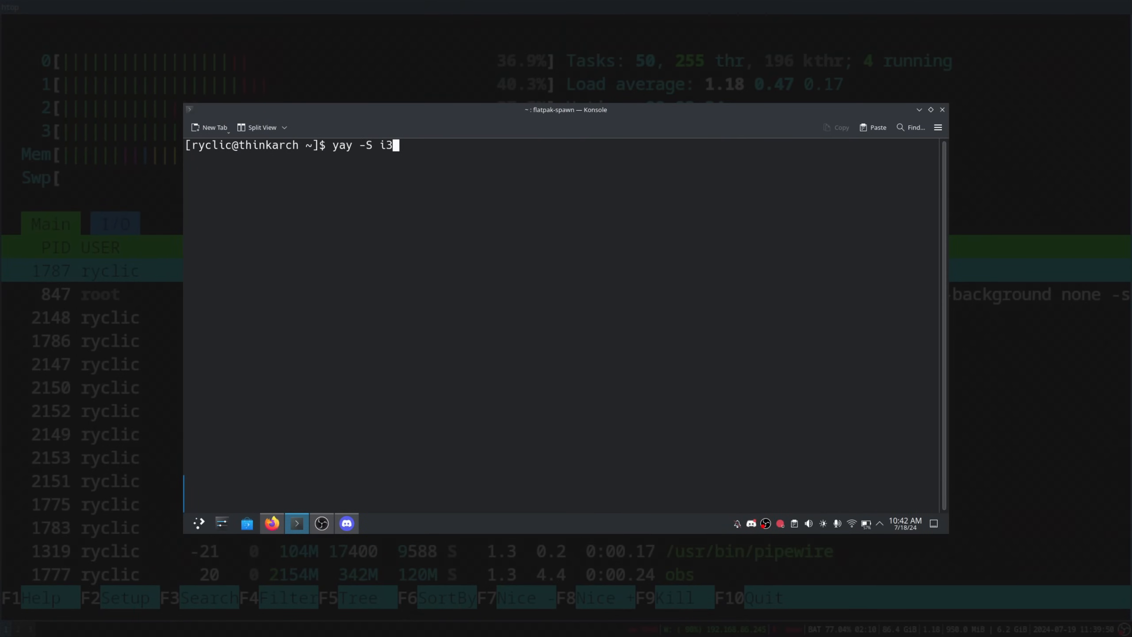
pyautogui.write('y')
pyautogui.press('Return')
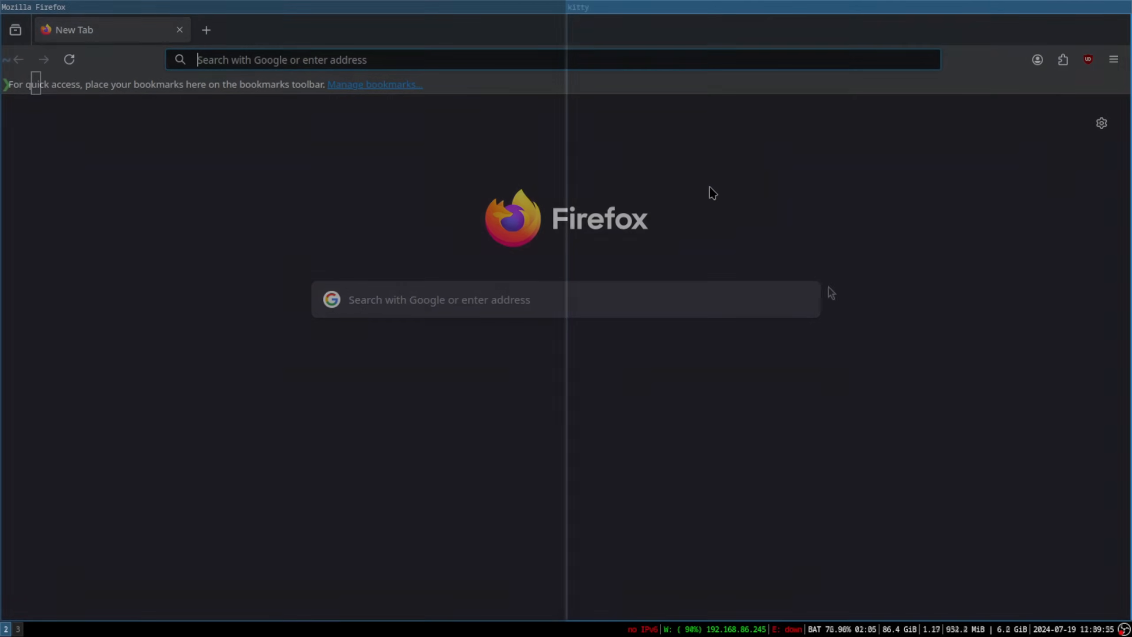
# Step: Tile a third kitty pane, run neofetch on the left and quit htop on the top-right
pyautogui.press('super+Return')
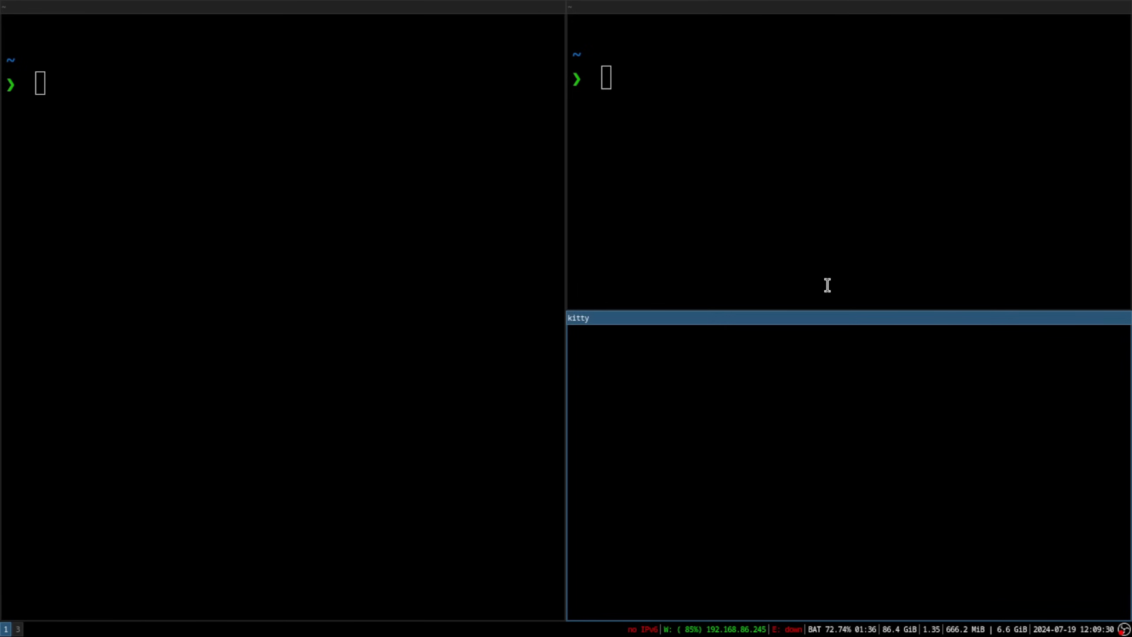
pyautogui.click(828, 284)
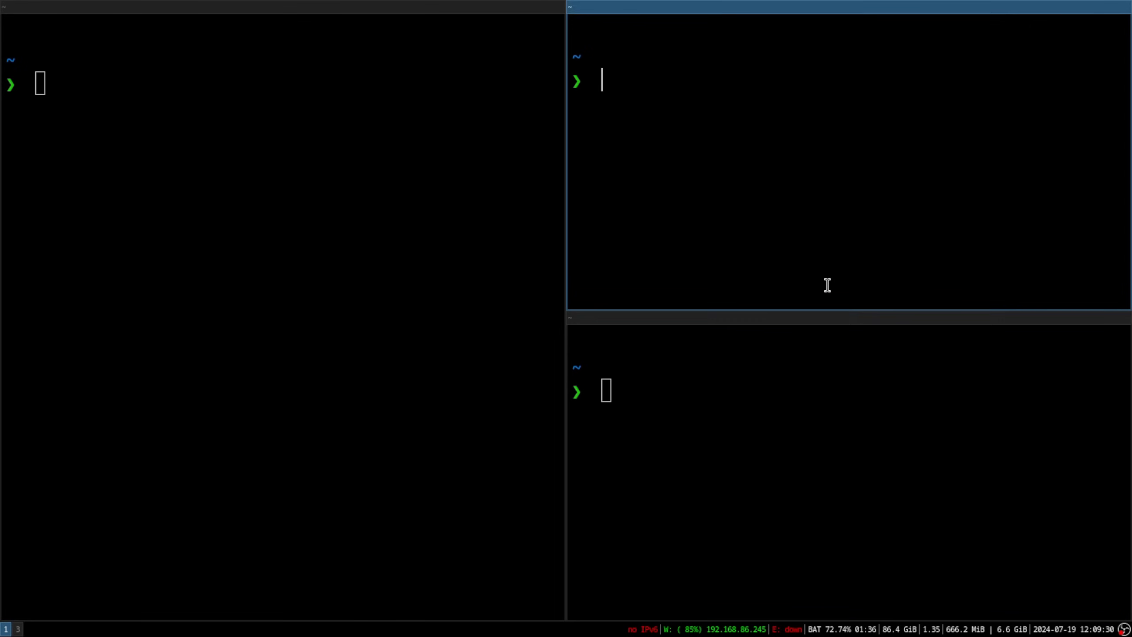
pyautogui.press('super+Left')
pyautogui.write('neofetch')
pyautogui.press('Return')
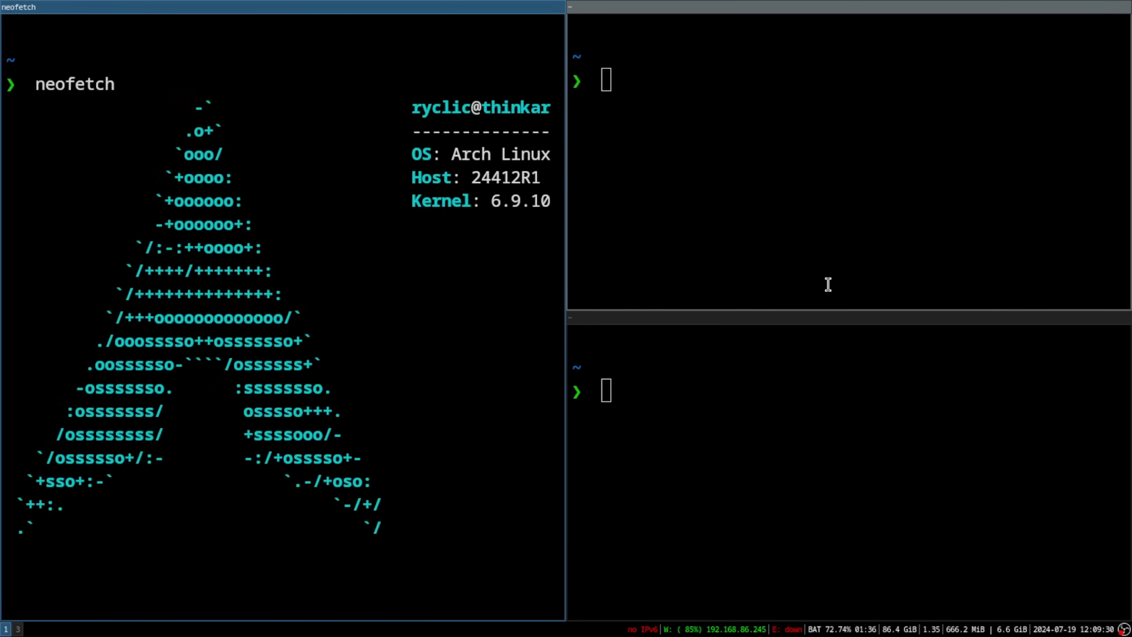
pyautogui.press('super+Right')
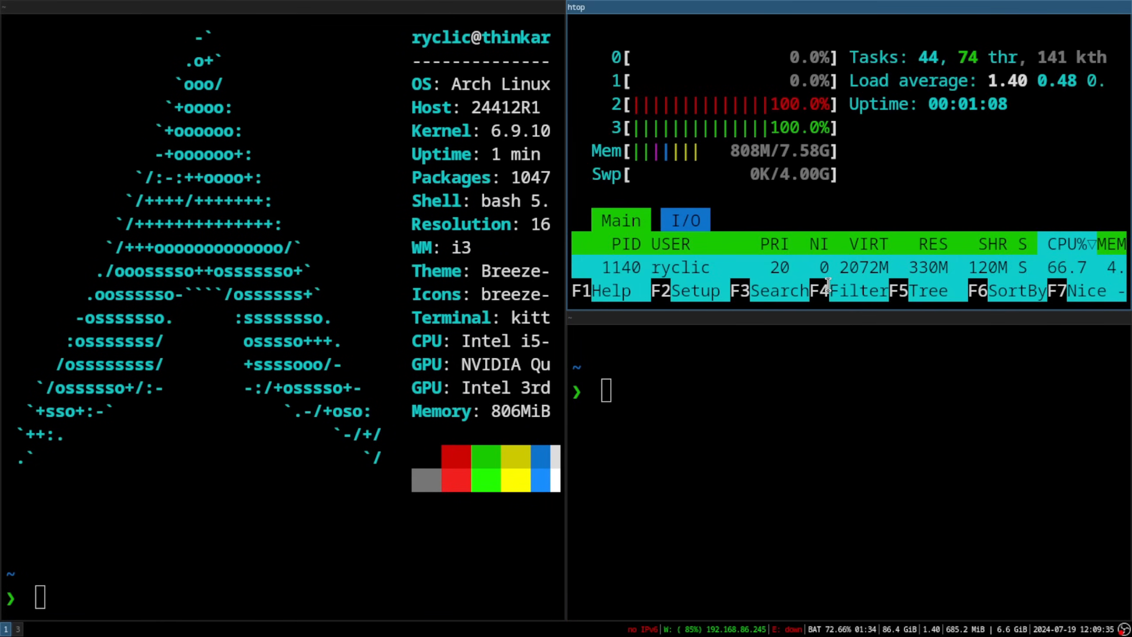
pyautogui.press('q')
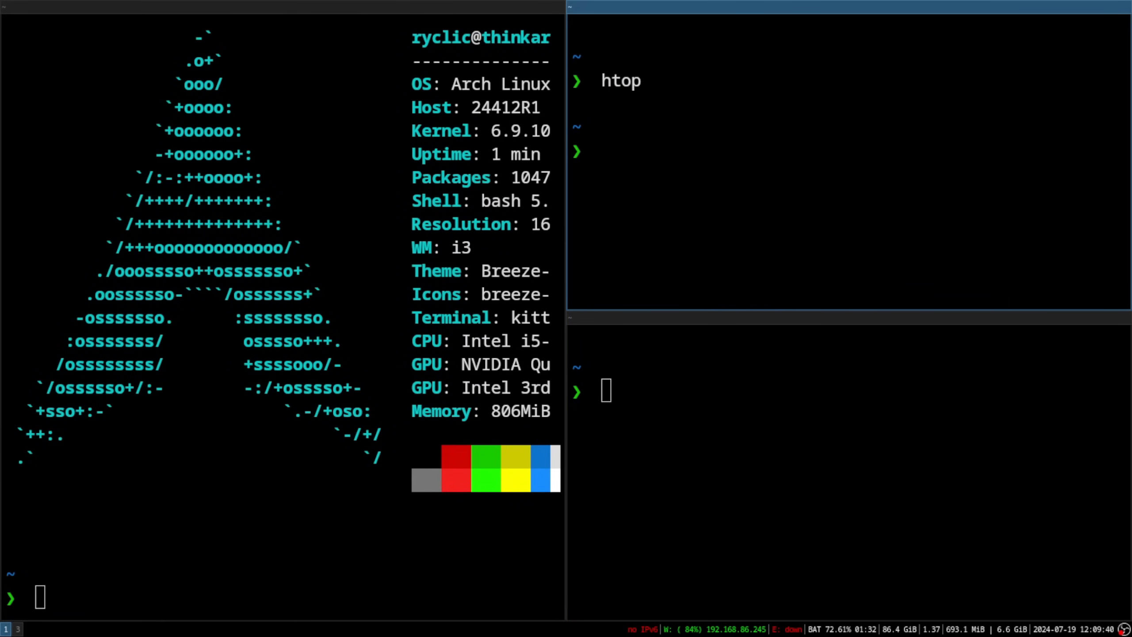
# Step: Run htop left, neofetch top-right and cmatrix bottom-right, then close the right terminal
pyautogui.press('super+Left')
pyautogui.write('htop')
pyautogui.press('Return')
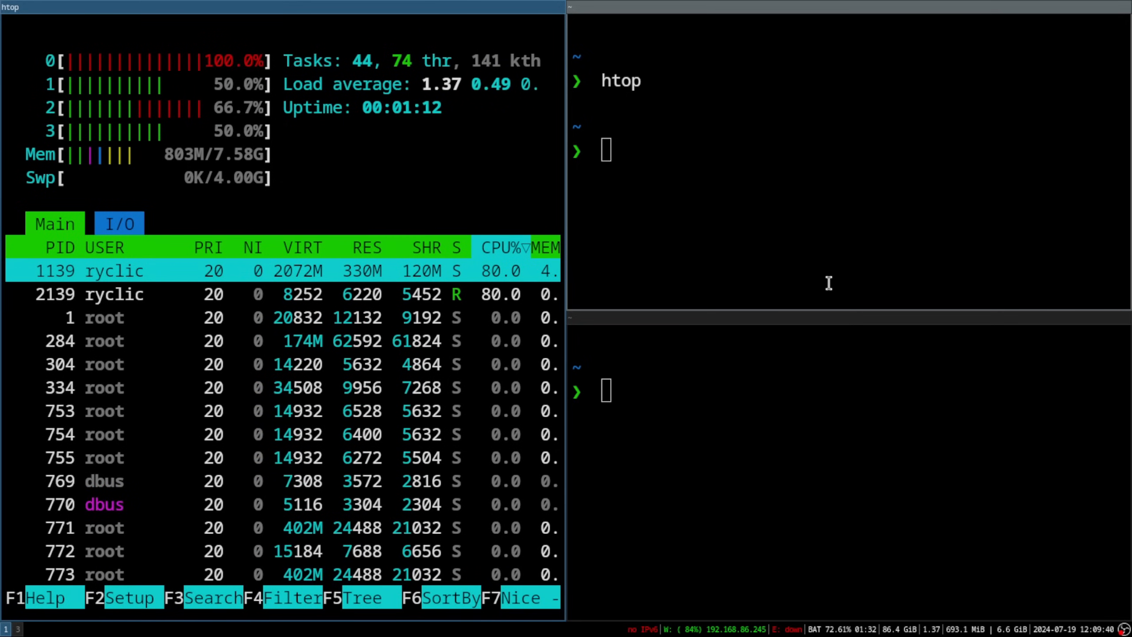
pyautogui.press('super+Right')
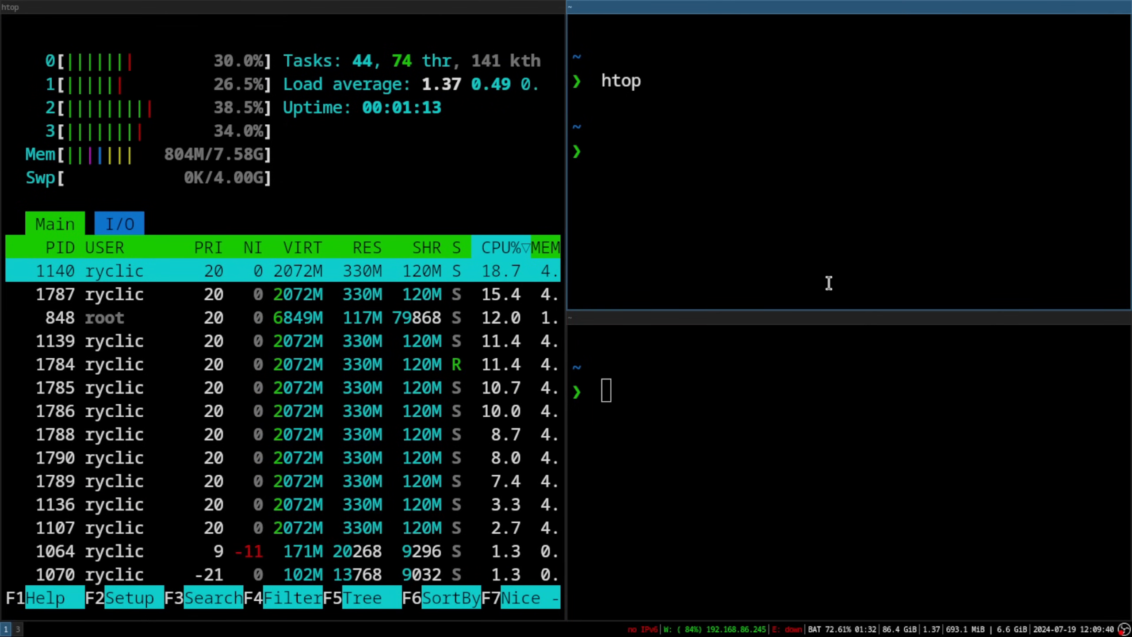
pyautogui.write('neofetch')
pyautogui.press('Return')
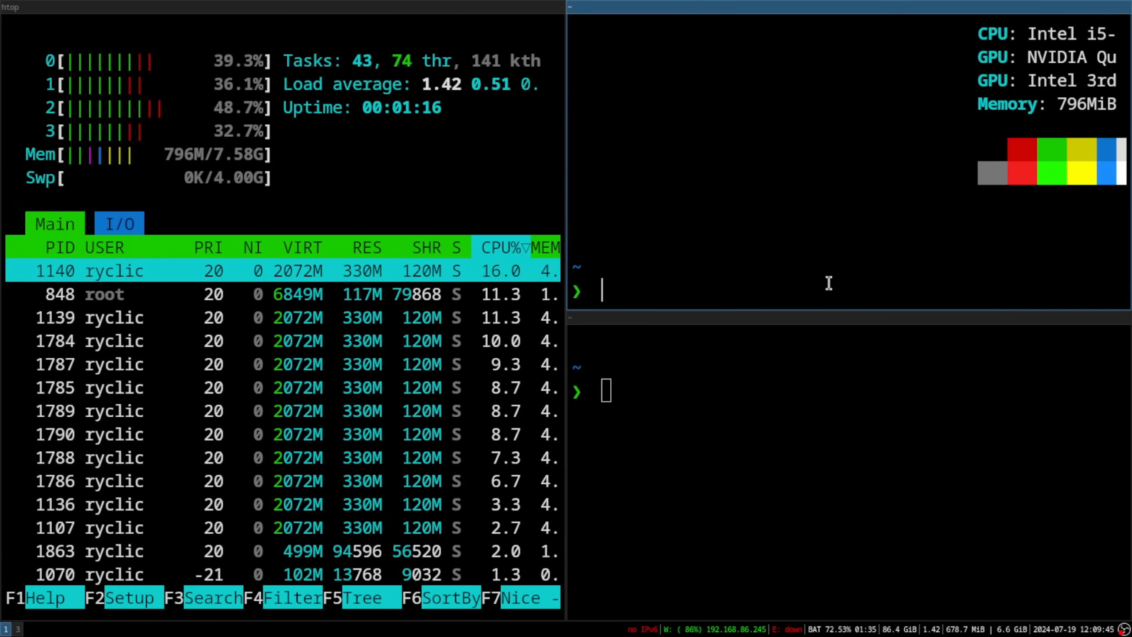
pyautogui.press('super+Down')
pyautogui.write('cma')
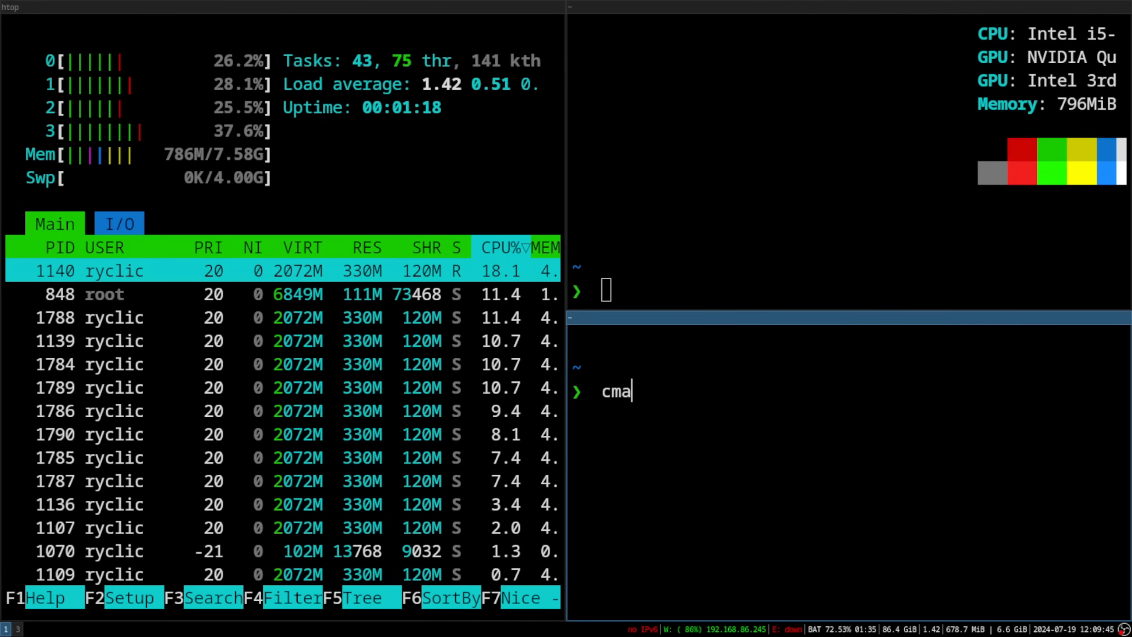
pyautogui.write('trix')
pyautogui.press('Return')
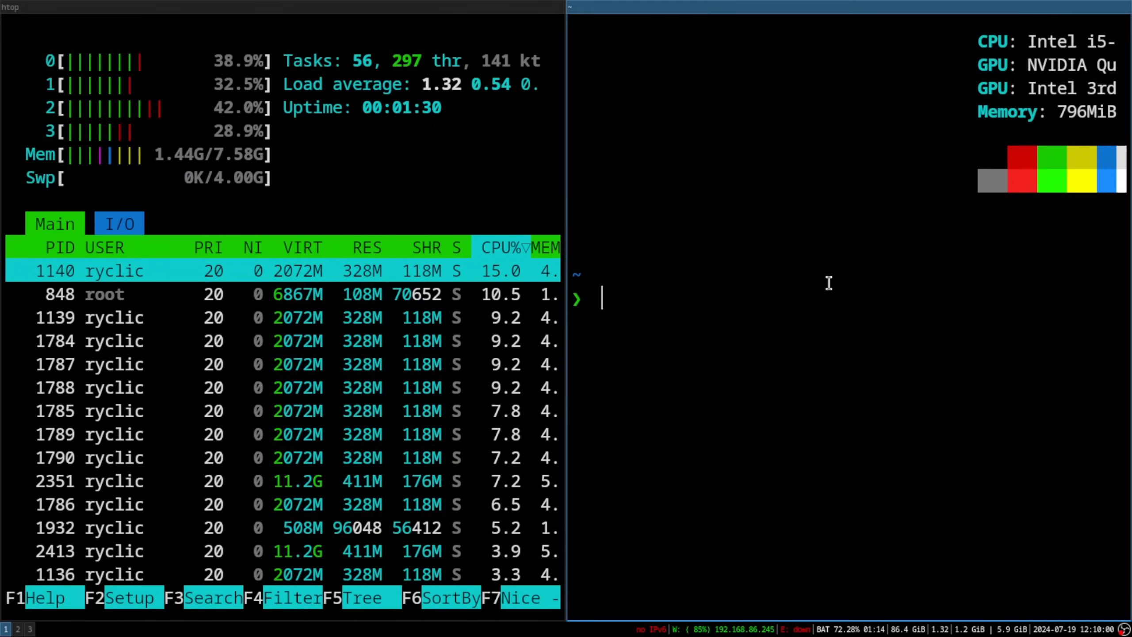
pyautogui.hotkey('ctrl', 'd')
# Step: Close the htop window, then select the ~/.config/i3status/config path in the man page
pyautogui.press('super+shift+q')
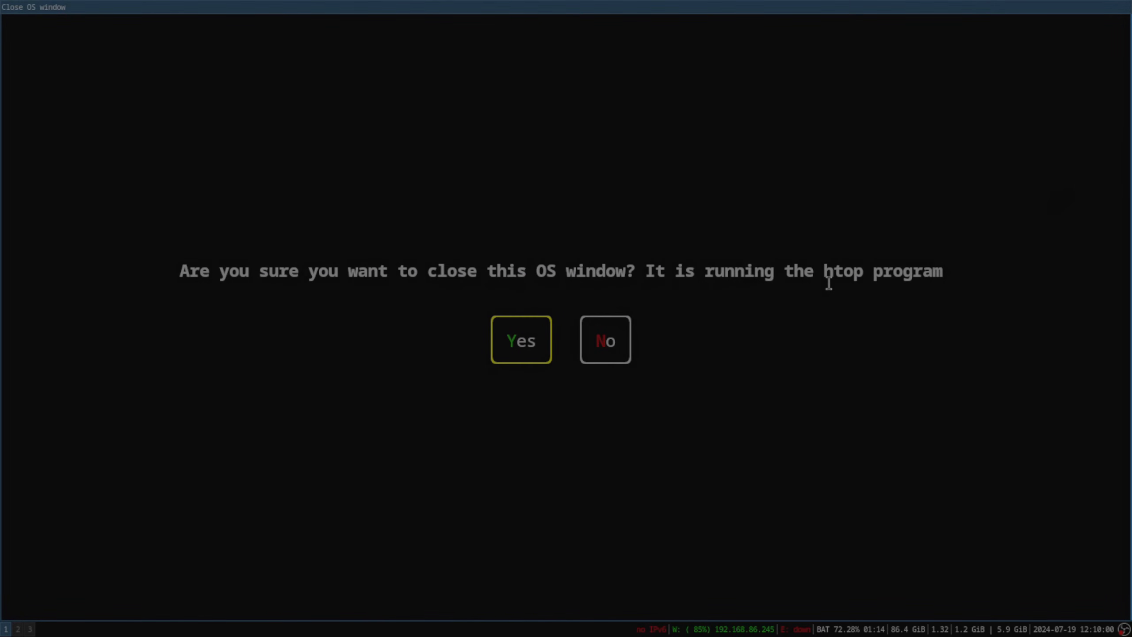
pyautogui.press('Return')
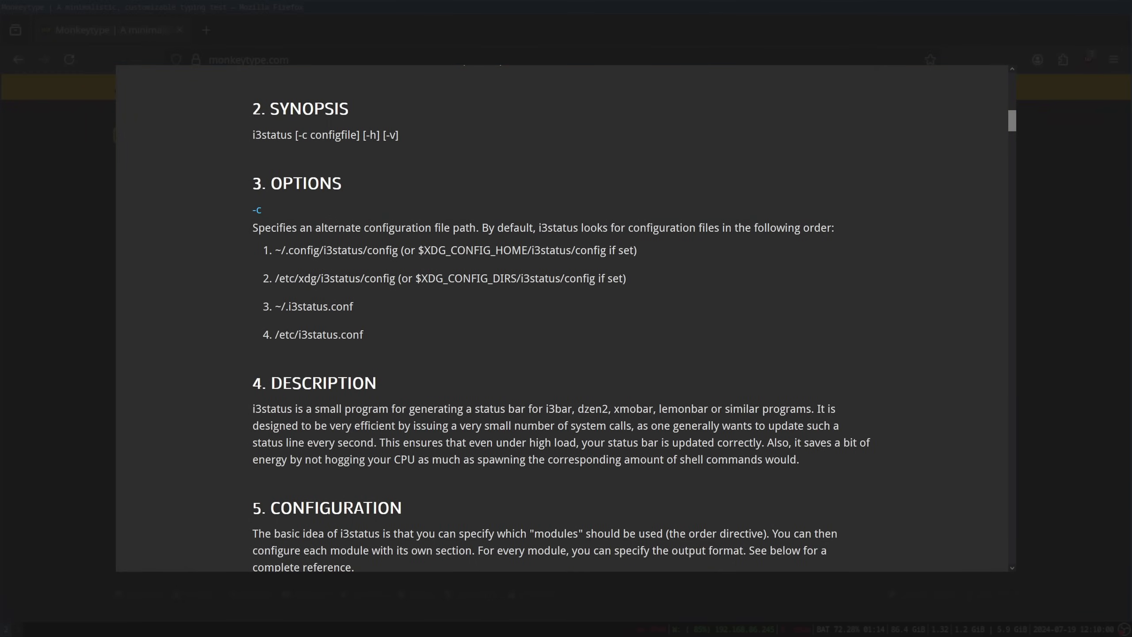
pyautogui.moveTo(275, 250); pyautogui.dragTo(398, 251)
pyautogui.doubleClick(390, 251)
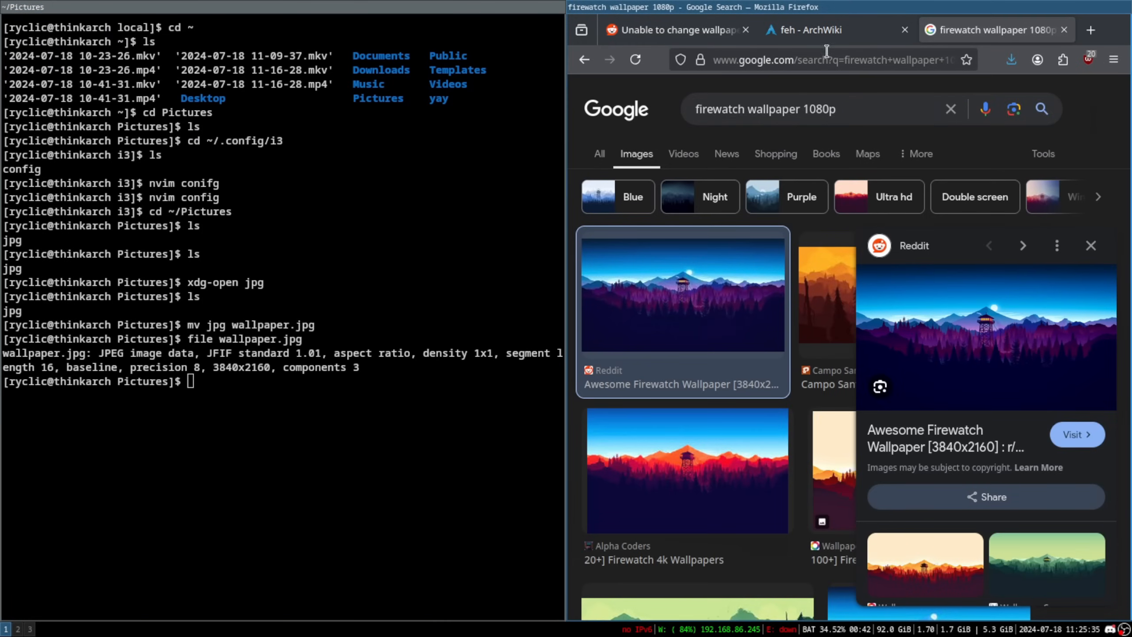
# Step: Show the feh ArchWiki tab and run 'feh --bg-scale ~/Pictures/wallpaper.jpg' to set the wallpaper
pyautogui.hotkey('ctrl', 'shift', 'Tab')
pyautogui.write('--')
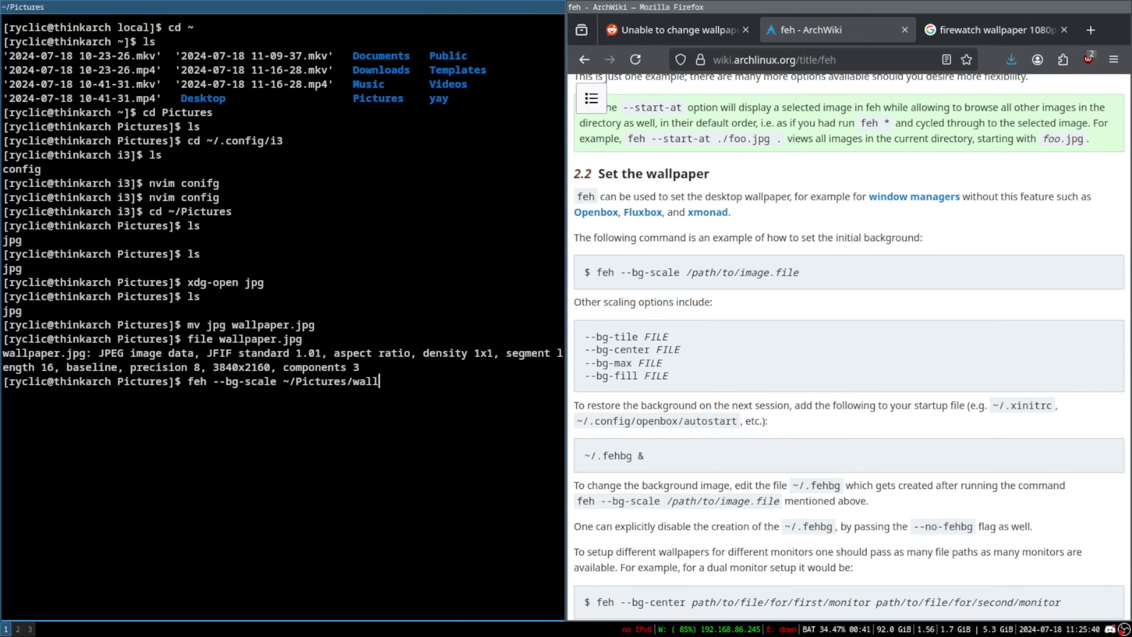
pyautogui.press('Return')
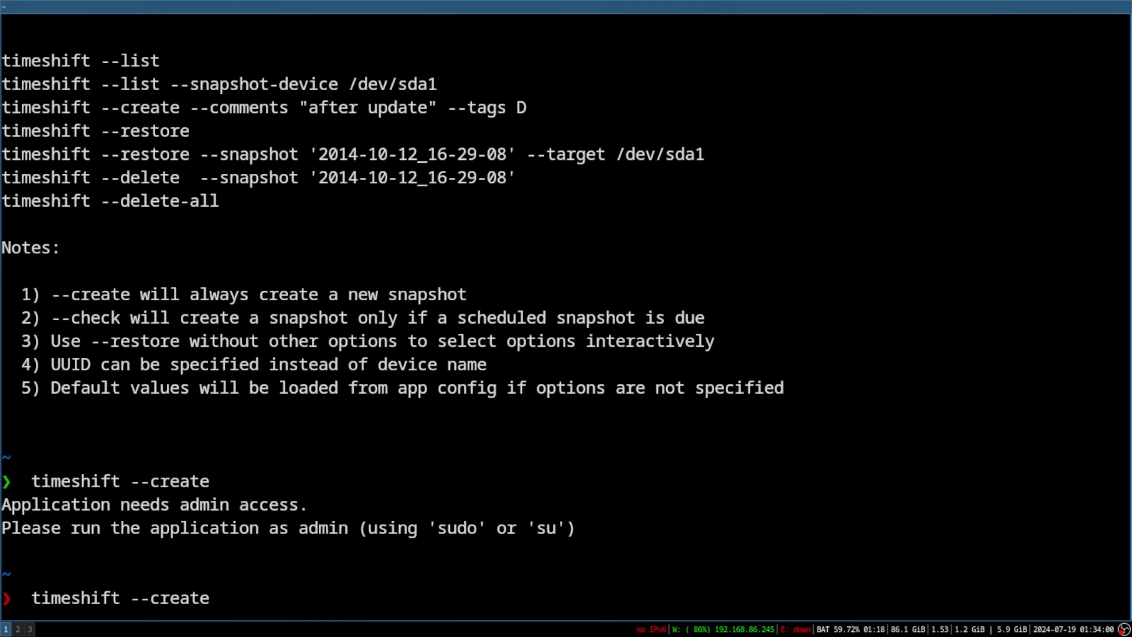
pyautogui.write('sudo')
# Step: Run 'sudo timeshift --create' to start an RSYNC snapshot with admin rights
pyautogui.press('Return')
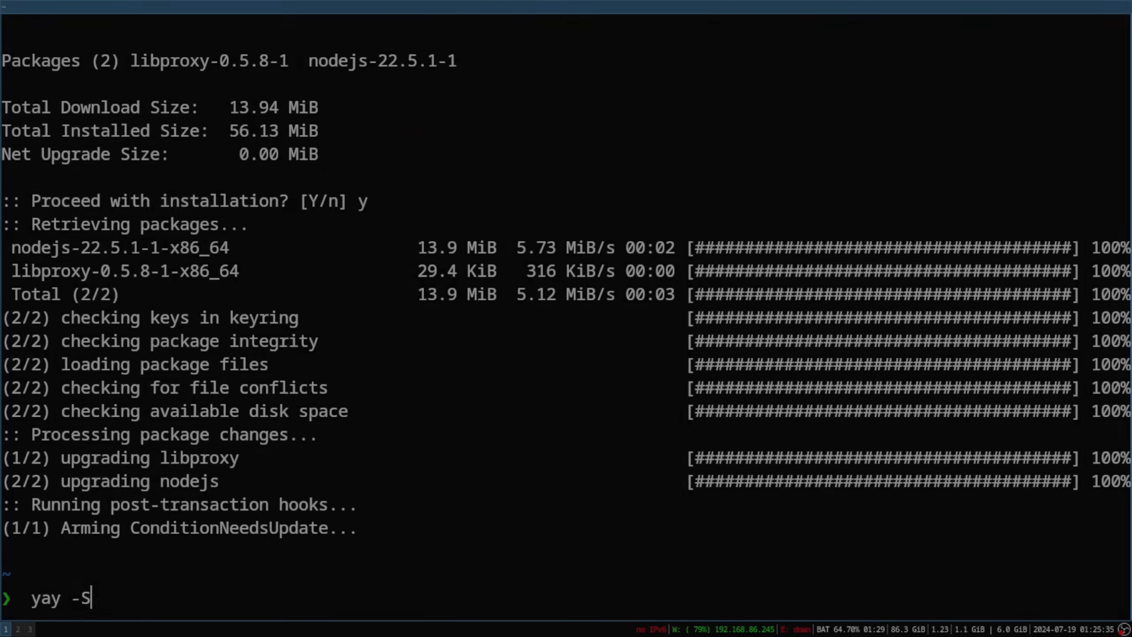
pyautogui.write(' hyprland')
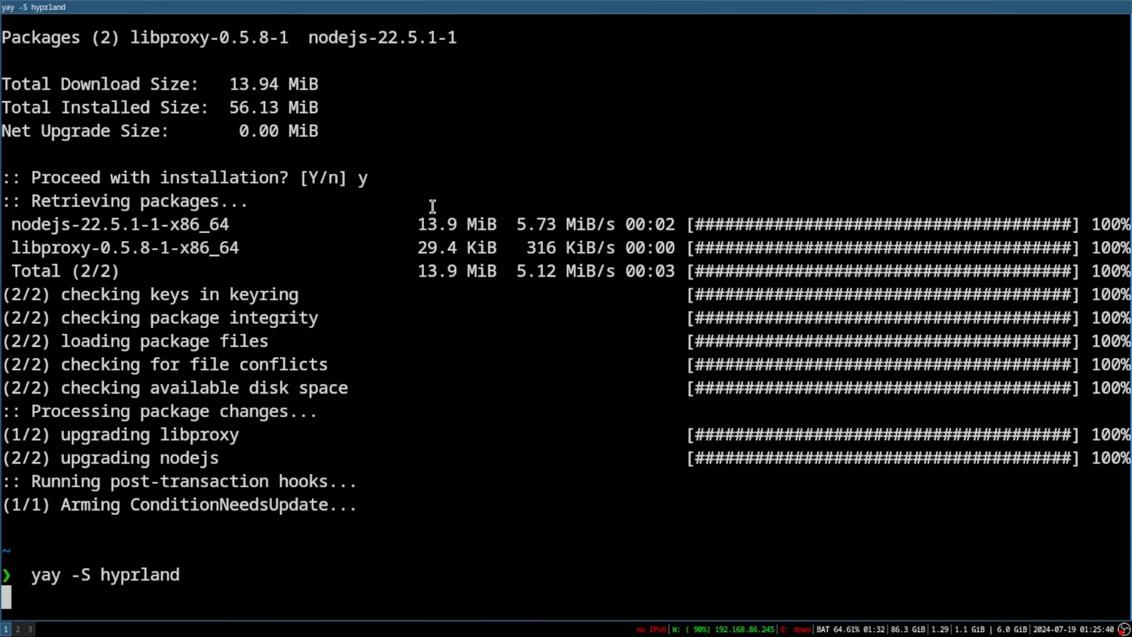
# Step: Install hyprland 0.41.2-2 with yay, agreeing to replace hyprutils-git with hyprutils
pyautogui.press('Return')
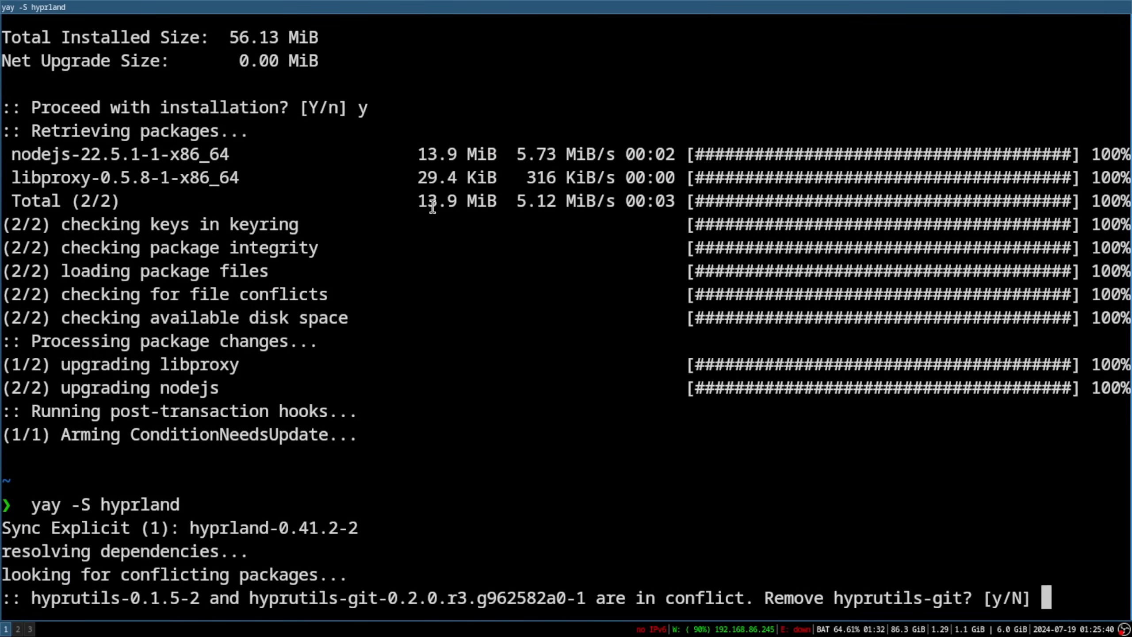
pyautogui.write('y')
pyautogui.press('Return')
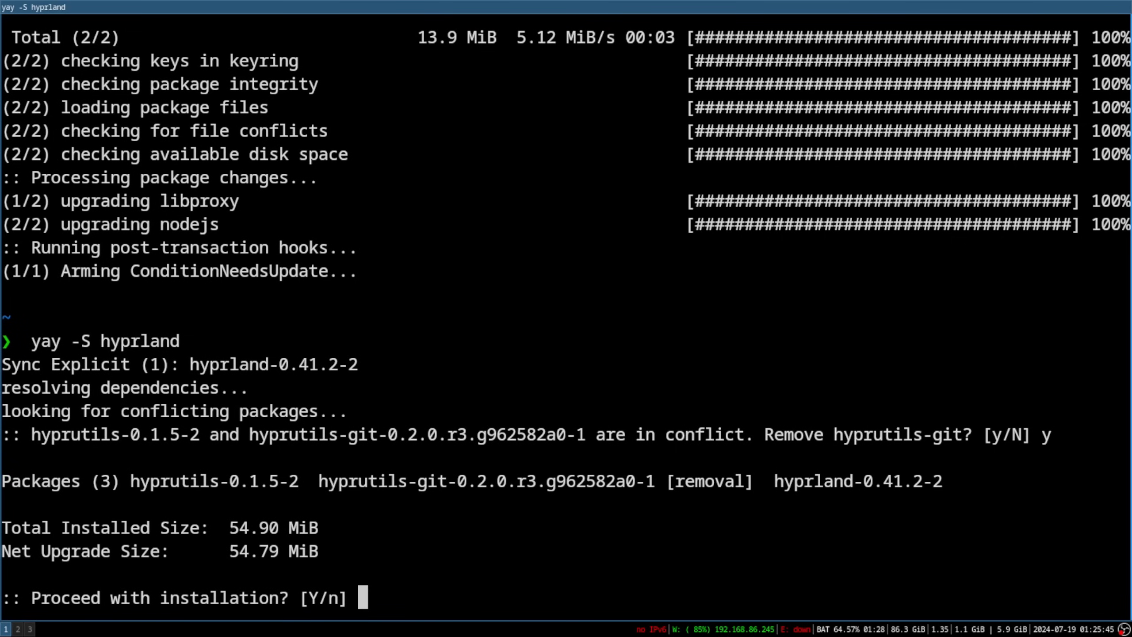
pyautogui.write('y')
pyautogui.press('Return')
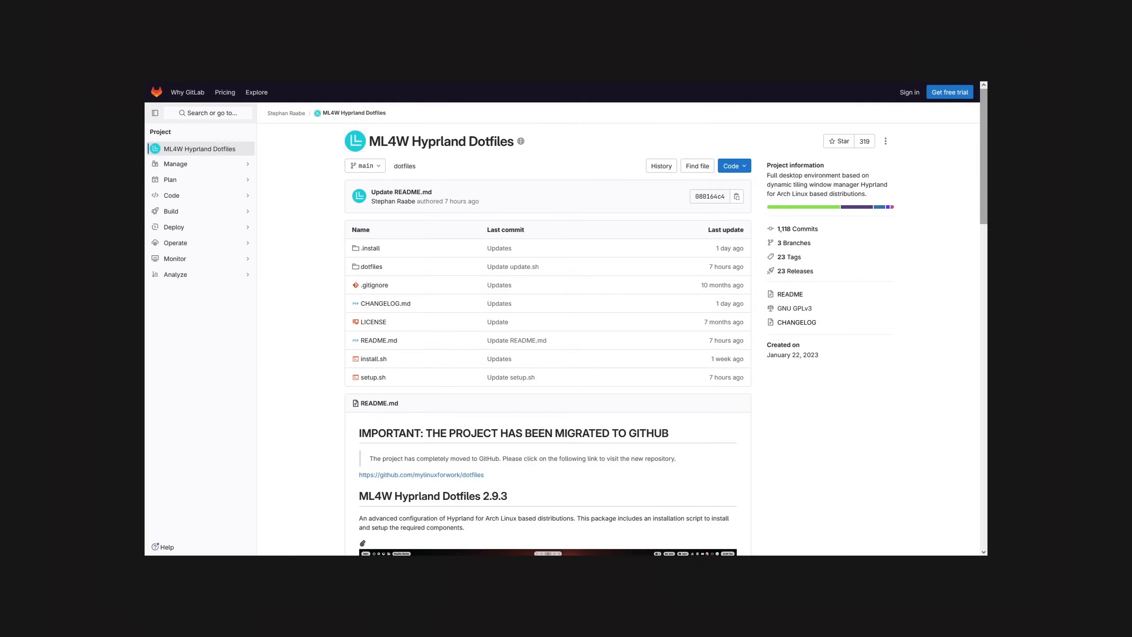
pyautogui.scroll(-3, 549, 354)
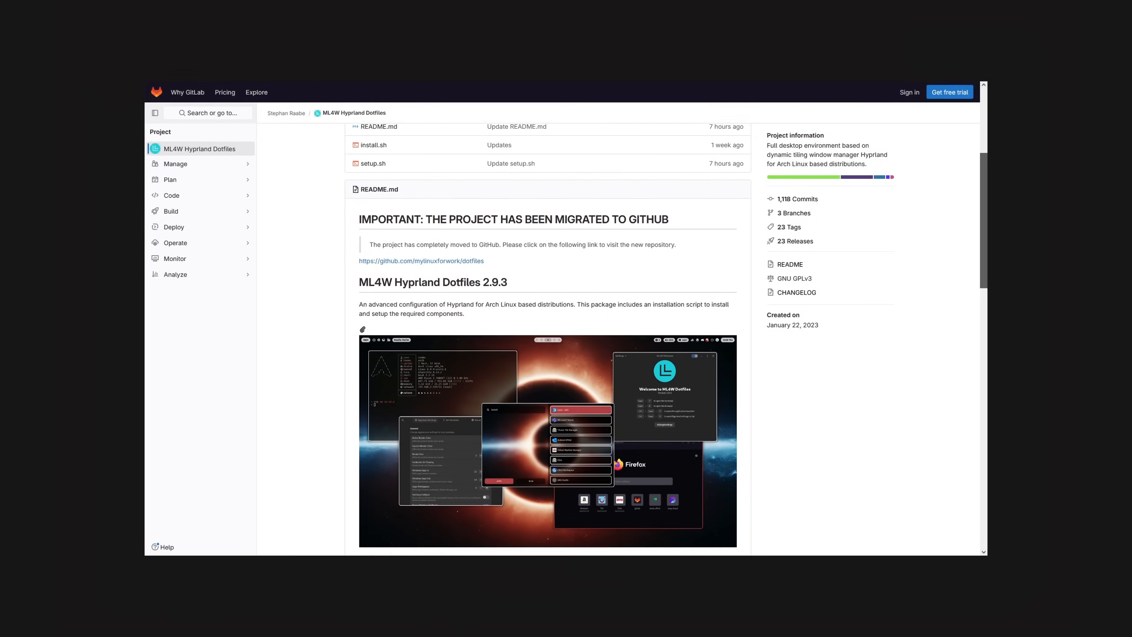
pyautogui.scroll(-4, 549, 354)
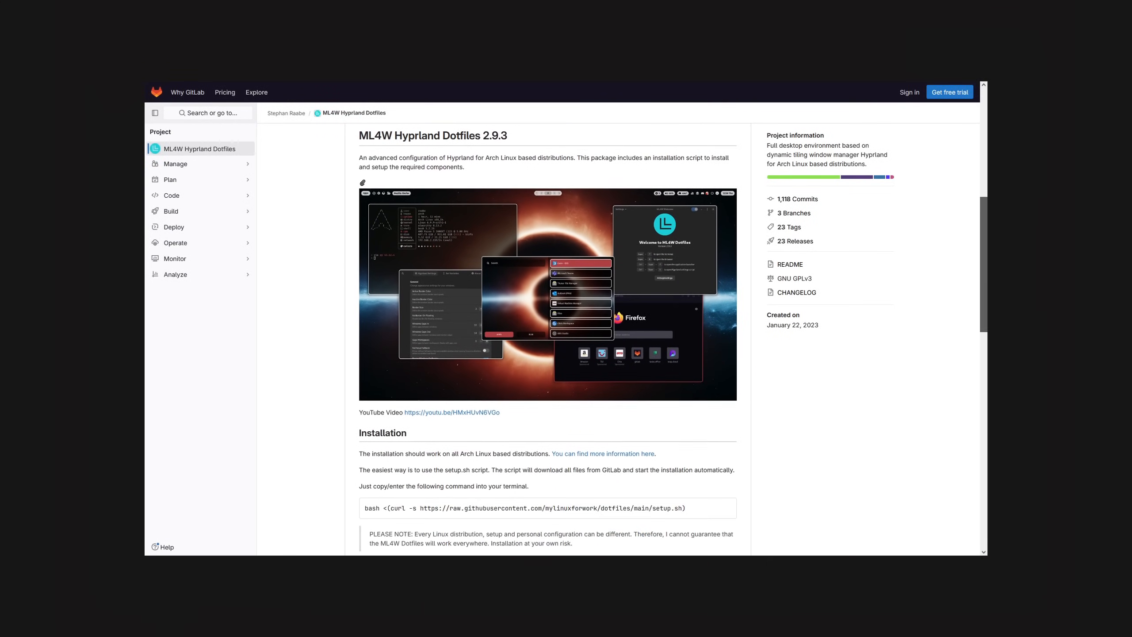
pyautogui.scroll(-2, 549, 354)
pyautogui.scroll(-2, 548, 353)
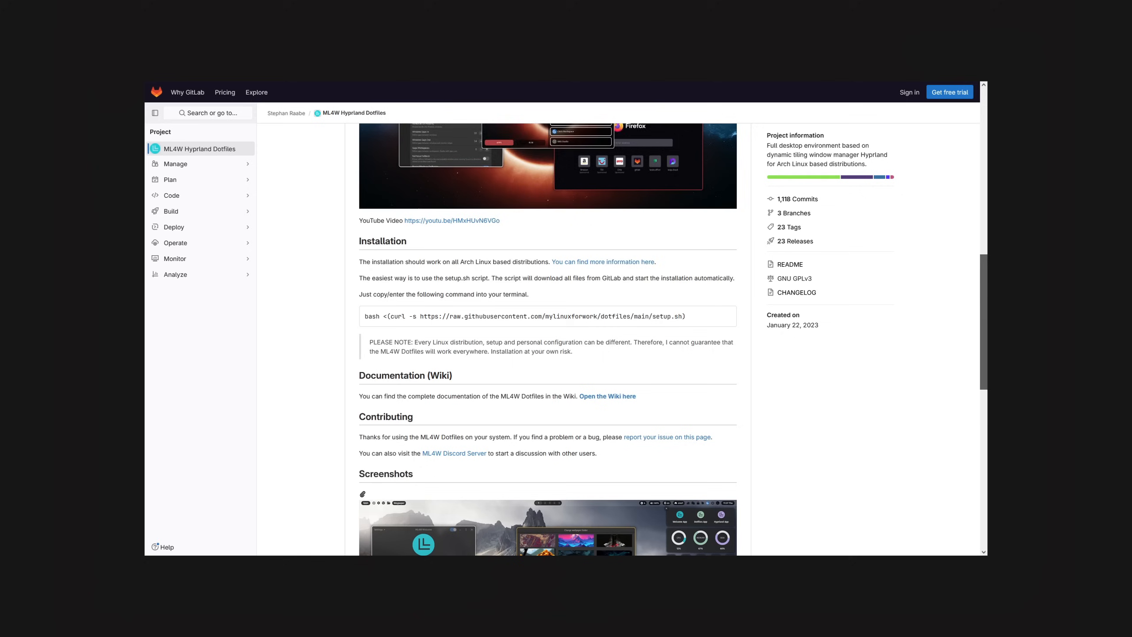
pyautogui.scroll(-2, 549, 354)
pyautogui.scroll(-2, 548, 354)
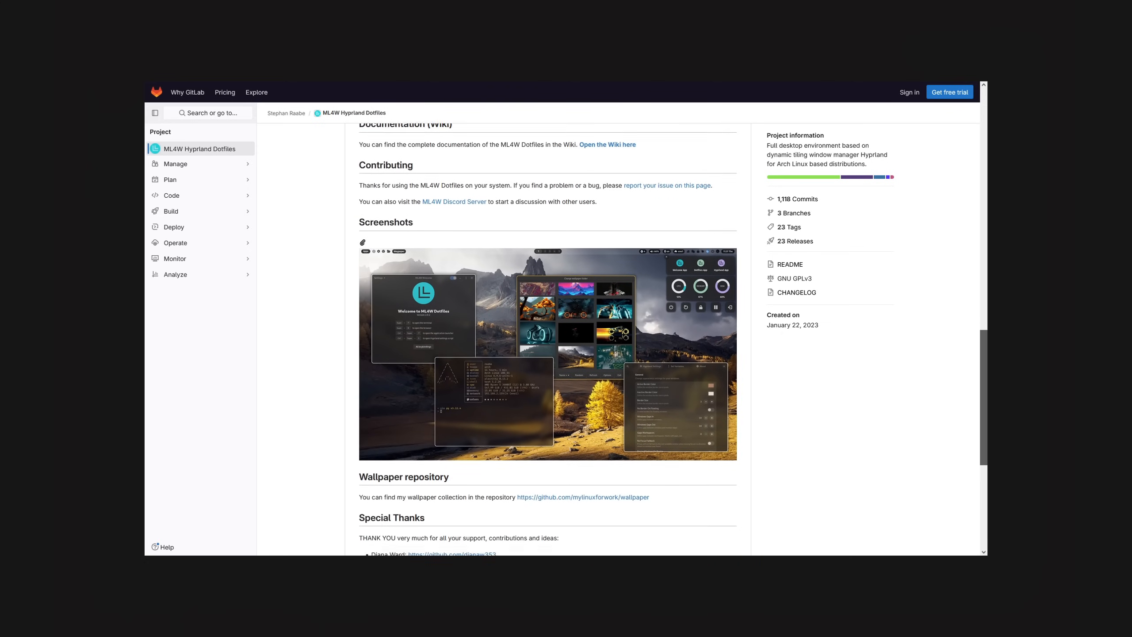
pyautogui.scroll(-1, 549, 354)
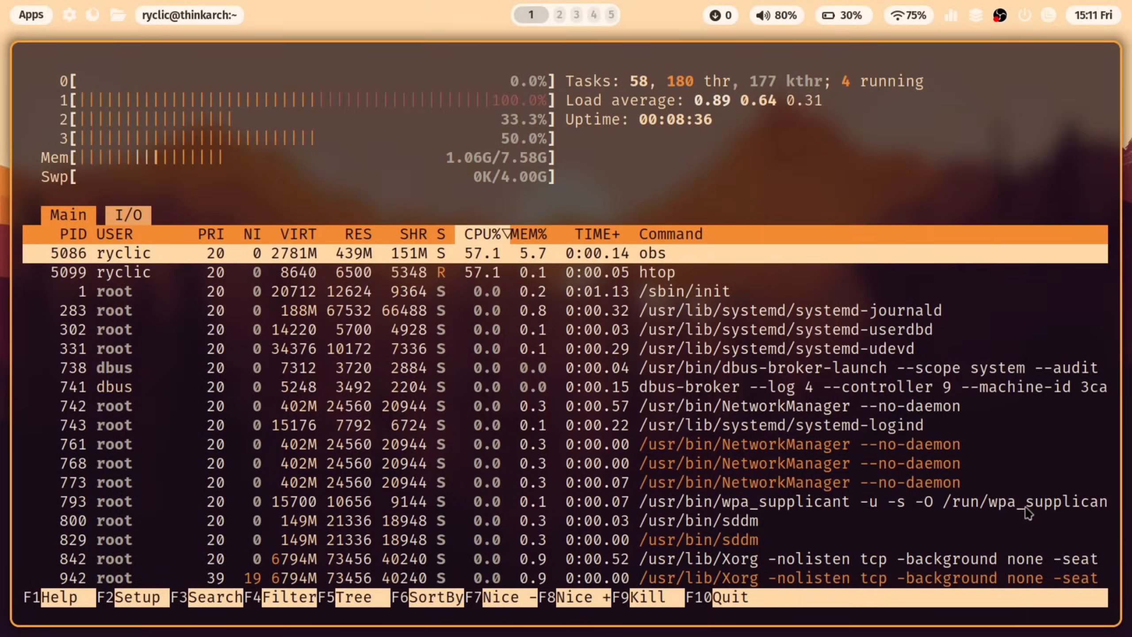
# Step: Run neofetch and cmatrix in two new tiled terminals beside htop
pyautogui.press('super+Return')
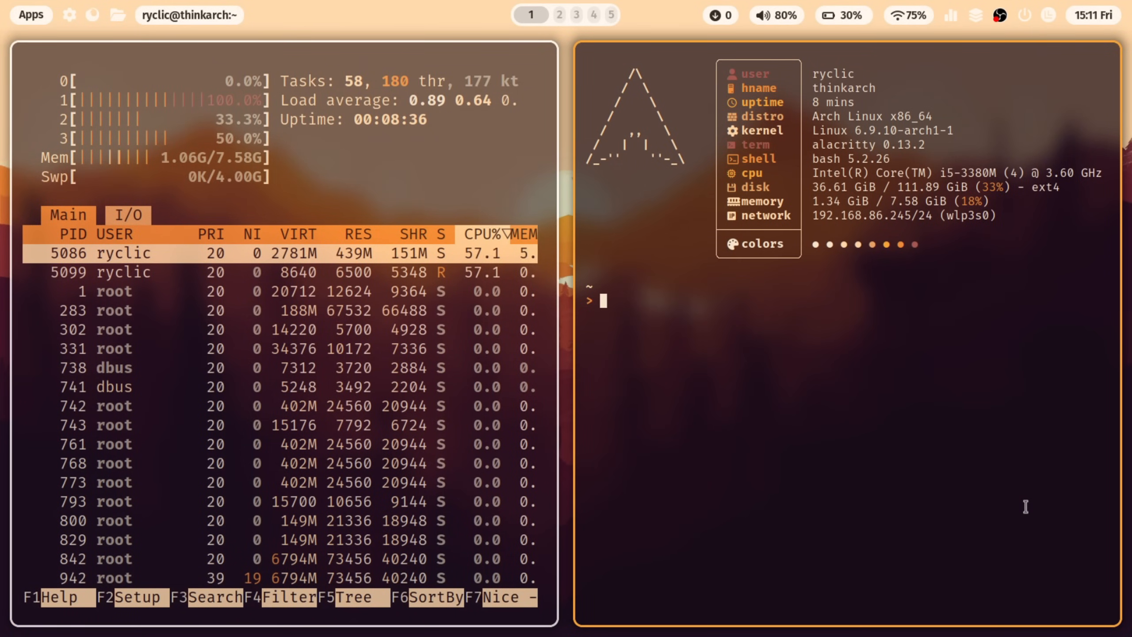
pyautogui.write('neofetch')
pyautogui.press('Return')
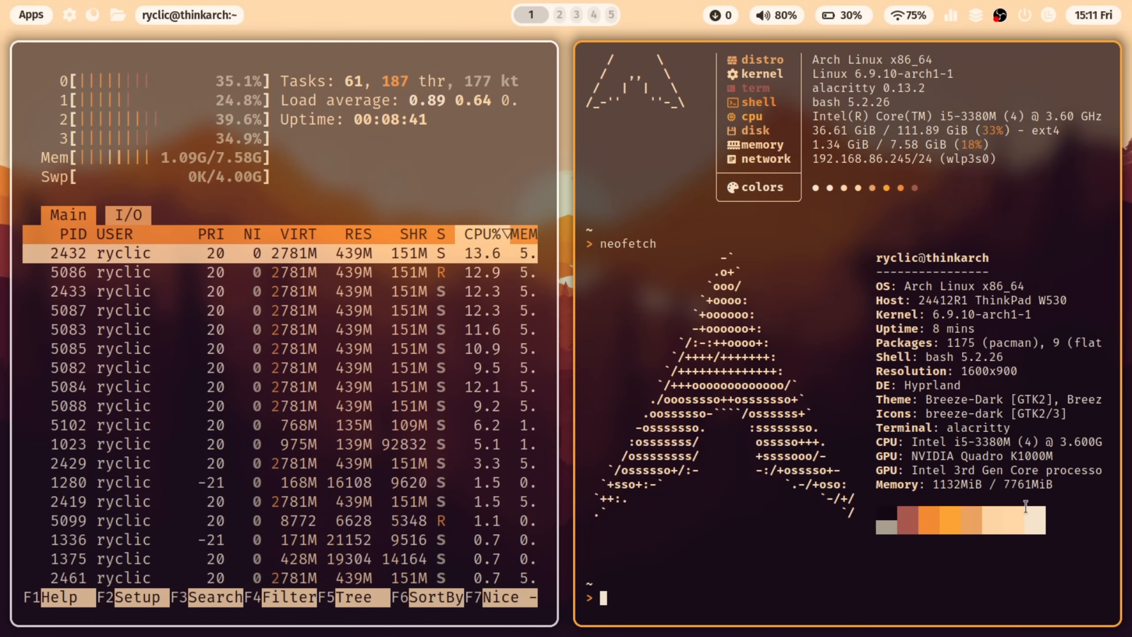
pyautogui.press('super+Return')
pyautogui.write('cmatrix')
pyautogui.press('Return')
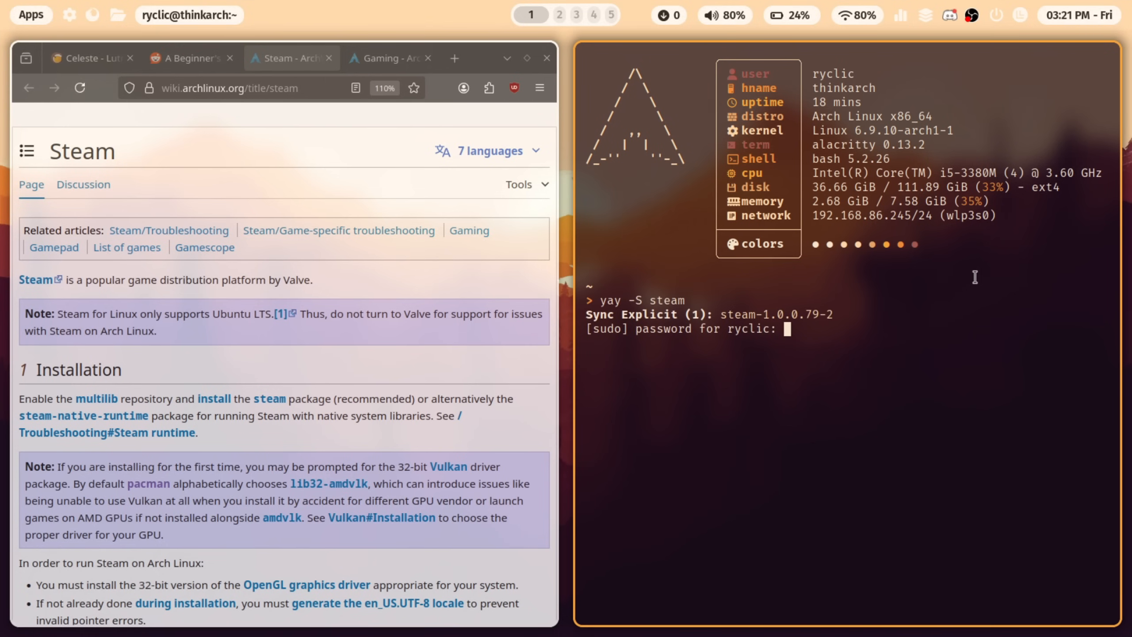
# Step: Authenticate and install steam with its 17 packages, then exit the terminal
pyautogui.press('Return')
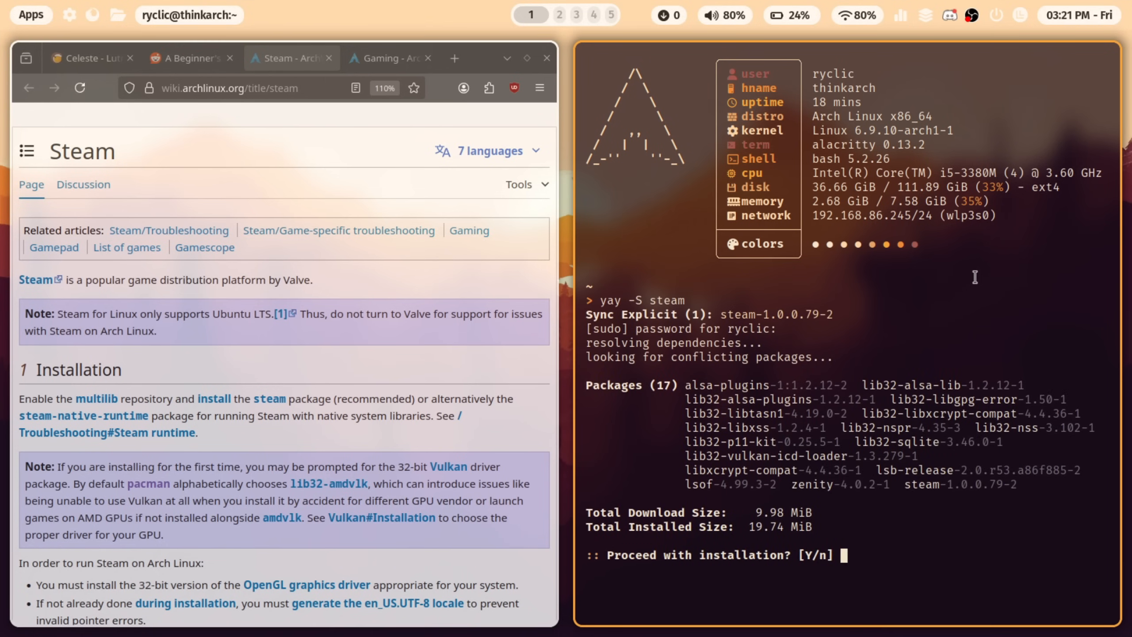
pyautogui.write('y')
pyautogui.press('Return')
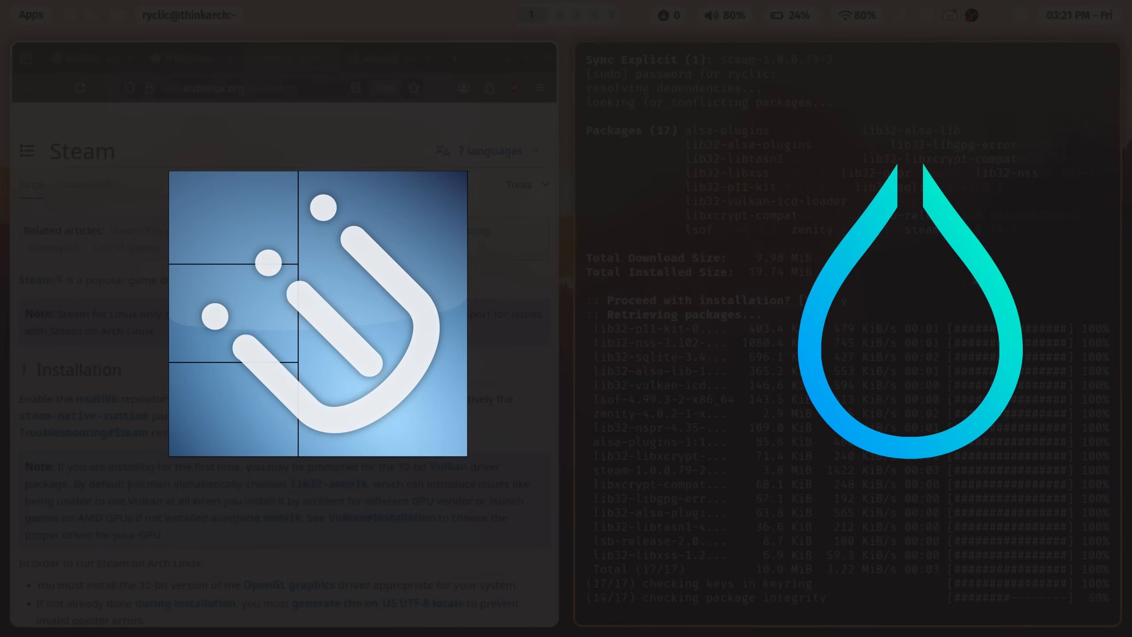
pyautogui.scroll(-10, 283, 354)
pyautogui.write('exit')
pyautogui.press('Return')
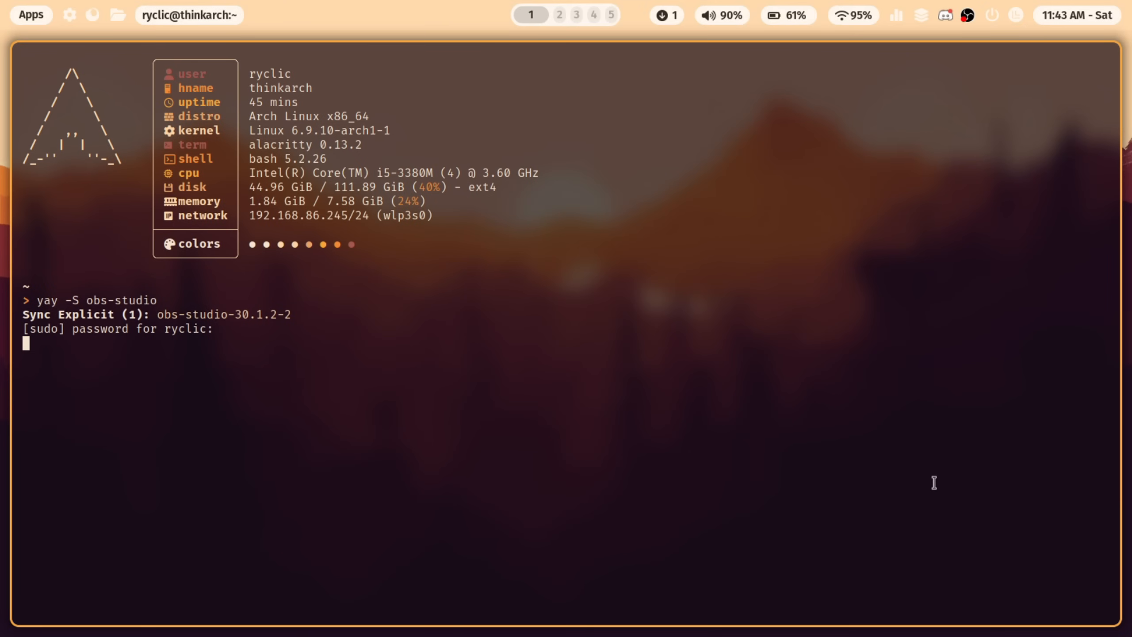
# Step: Authenticate the 'yay -S obs-studio' install with the sudo password
pyautogui.press('Return')
pyautogui.press('Return')
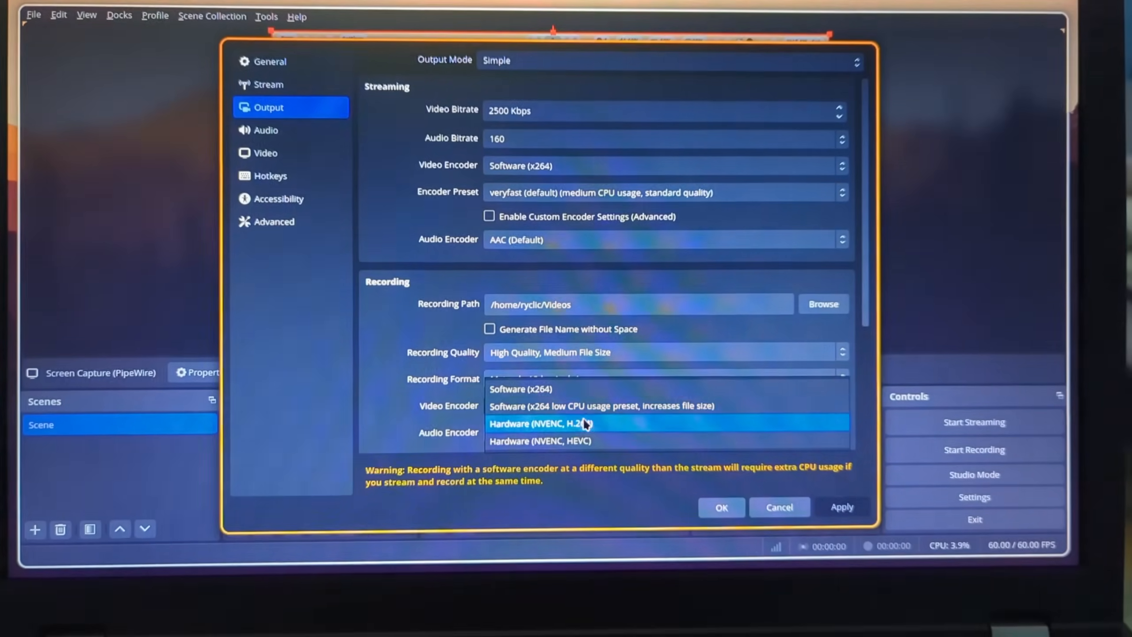
# Step: Set the recording encoder to Hardware (NVENC, H.264), apply it and start recording
pyautogui.click(584, 428)
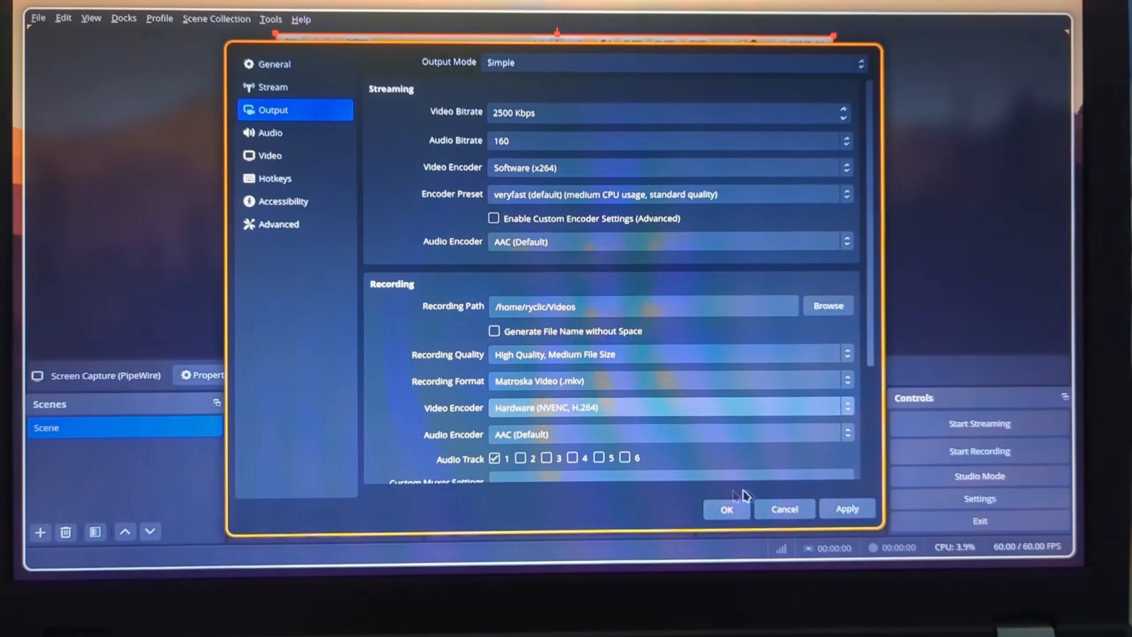
pyautogui.click(846, 509)
pyautogui.click(726, 509)
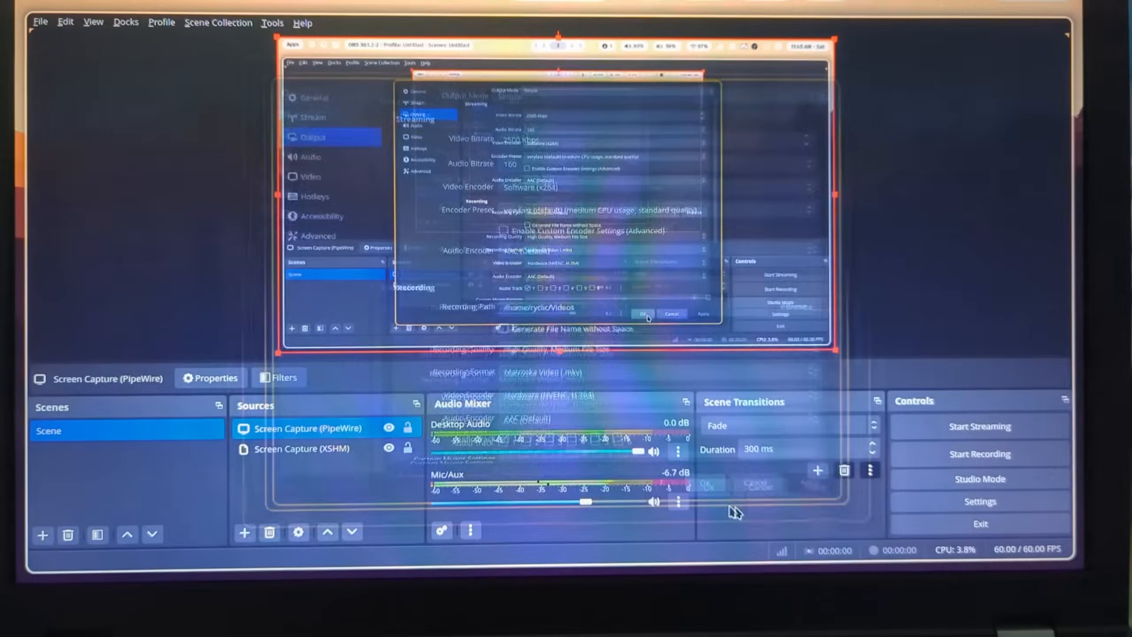
pyautogui.click(924, 462)
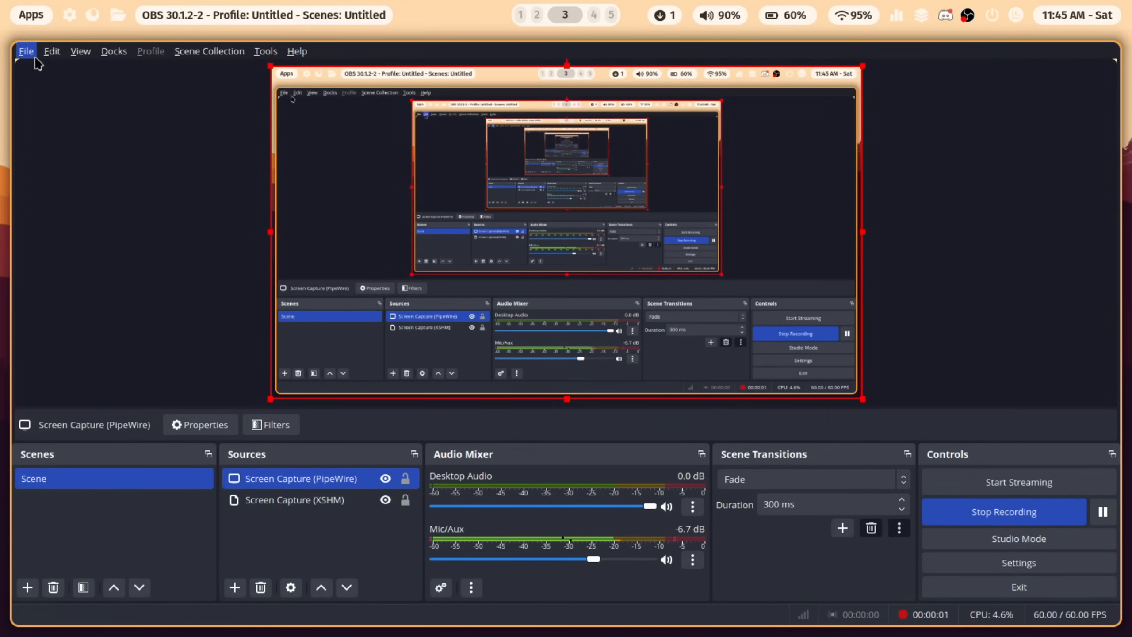
# Step: Return to the Output settings via File > Settings after NVENC failed to open
pyautogui.click(27, 52)
pyautogui.click(38, 115)
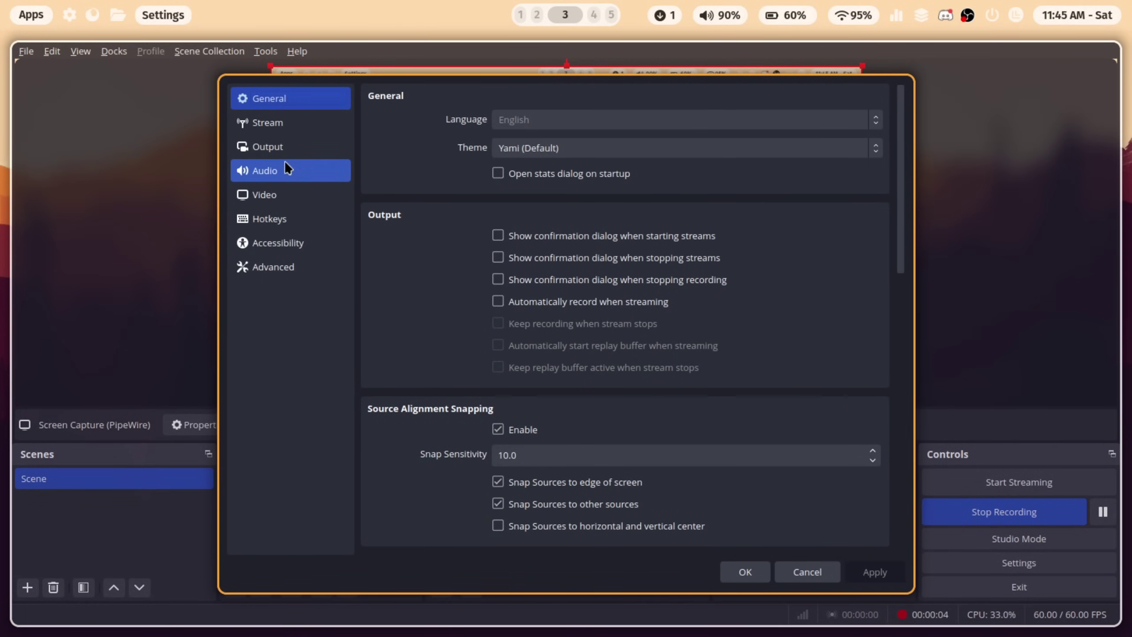
pyautogui.click(292, 150)
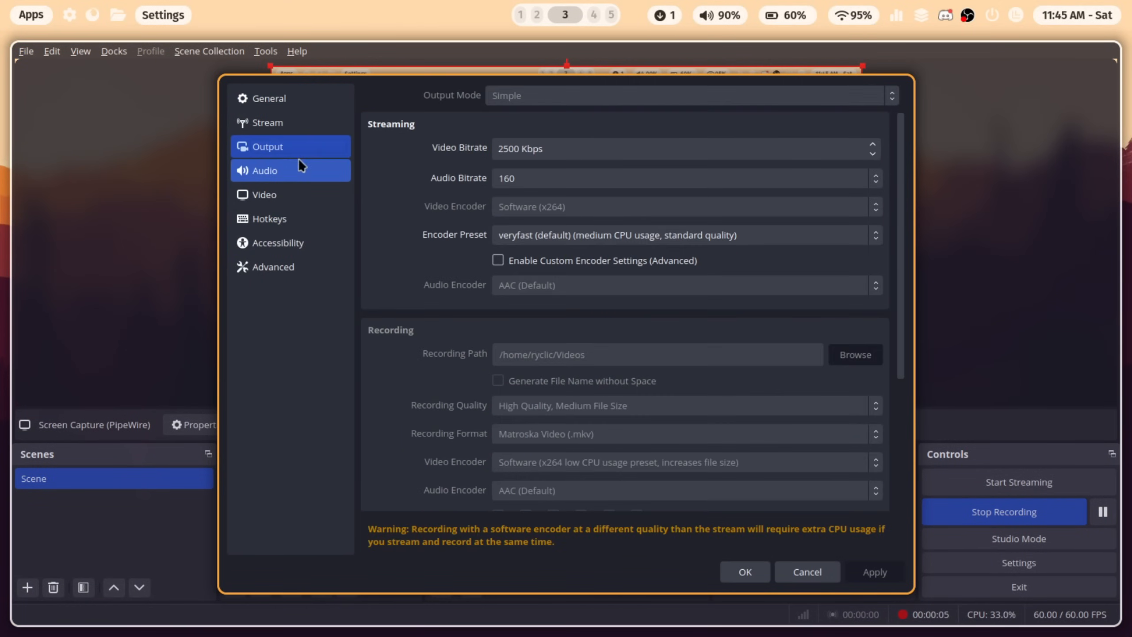
pyautogui.scroll(-5, 406, 315)
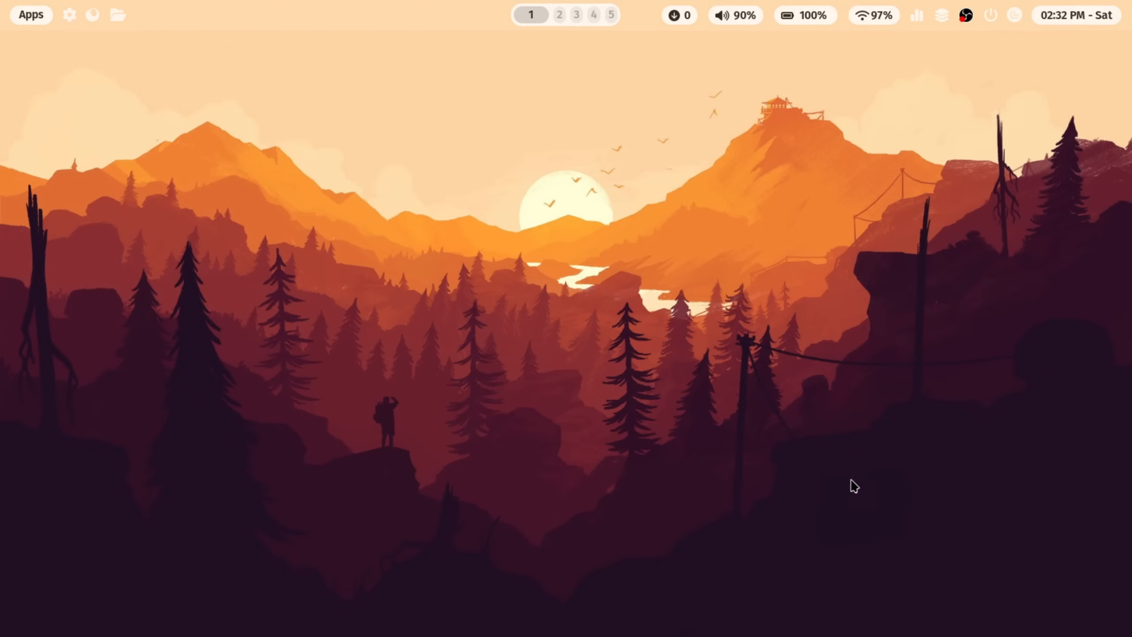
# Step: Launch DaVinci Resolve from the launcher and focus its GPU Initialization Failed error
pyautogui.press('super')
pyautogui.write('davin')
pyautogui.press('Return')
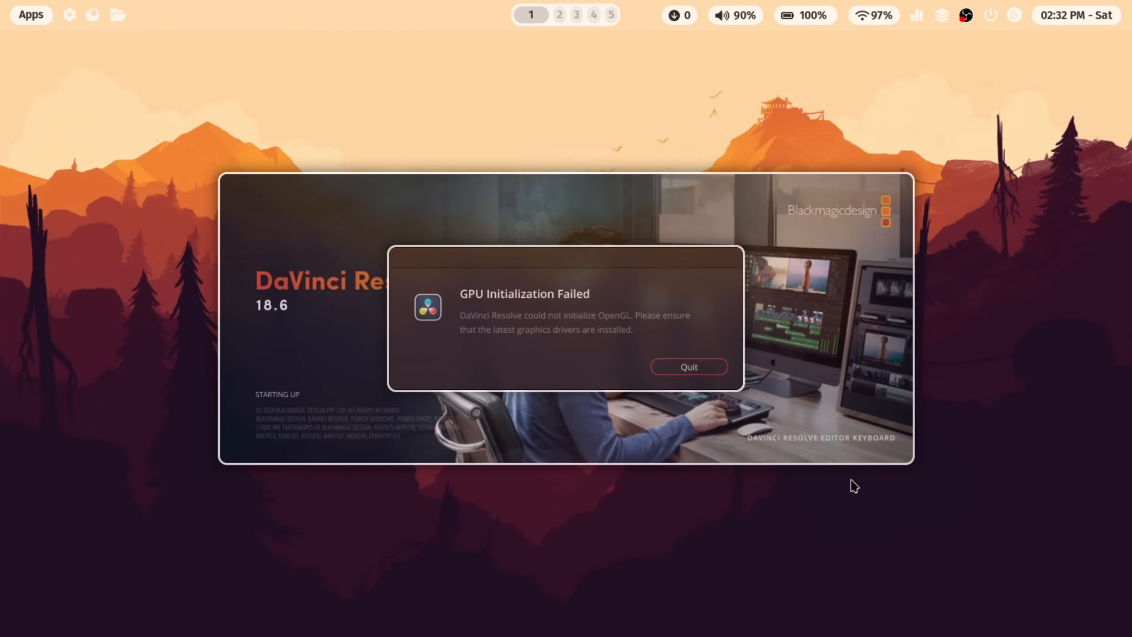
pyautogui.click(628, 304)
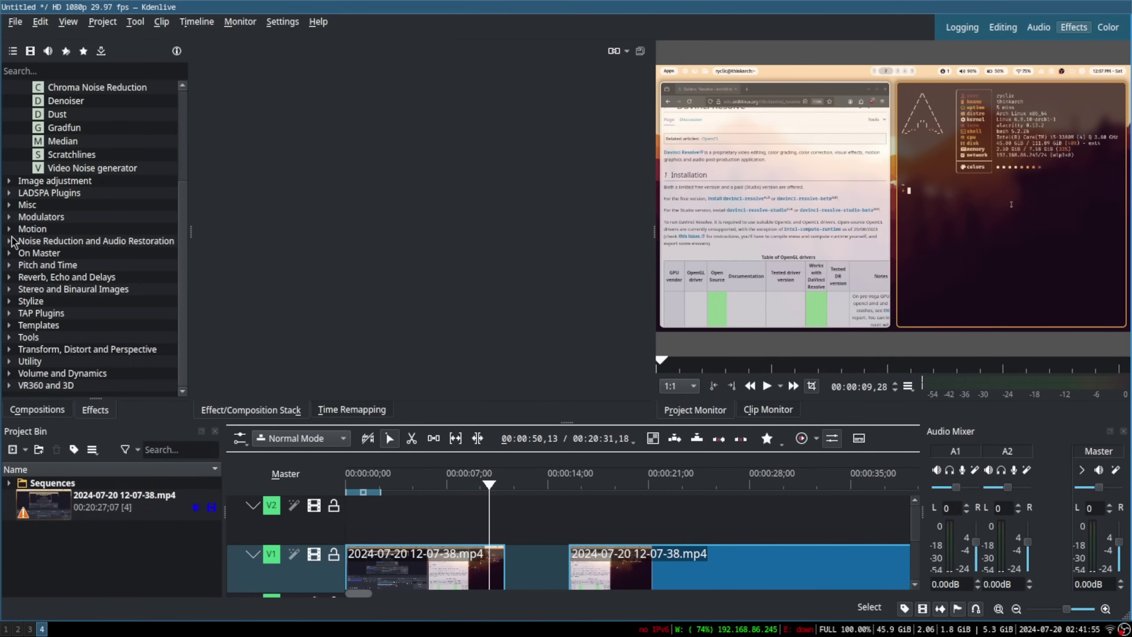
# Step: Apply Fade in from Motion effects to the second clip and slide it left to meet the first
pyautogui.click(10, 232)
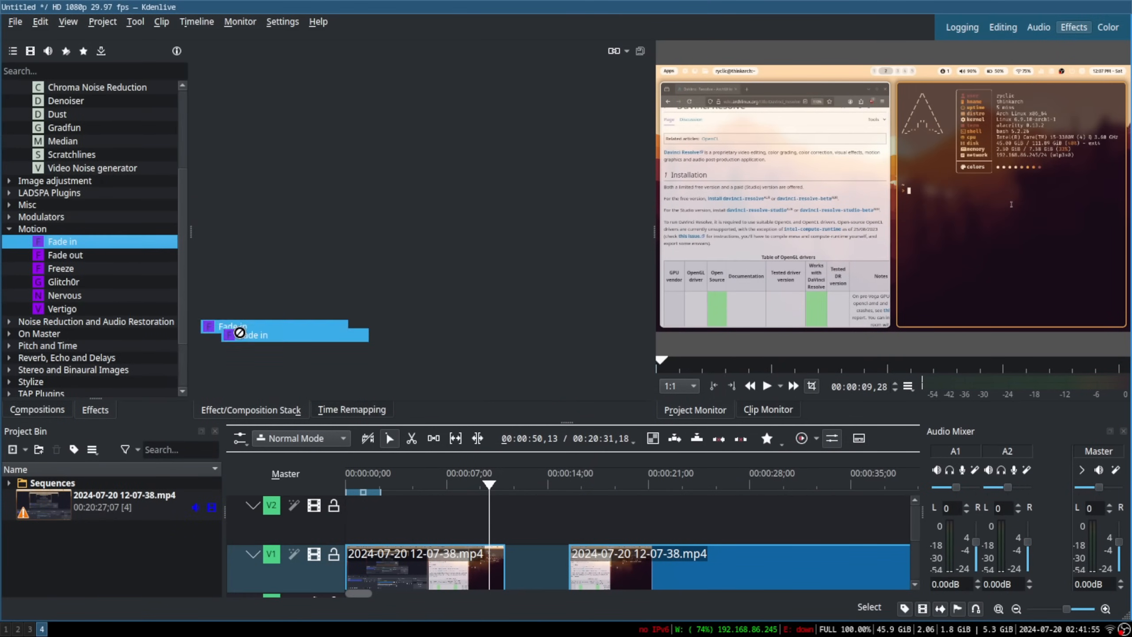
pyautogui.moveTo(61, 241); pyautogui.dragTo(598, 574)
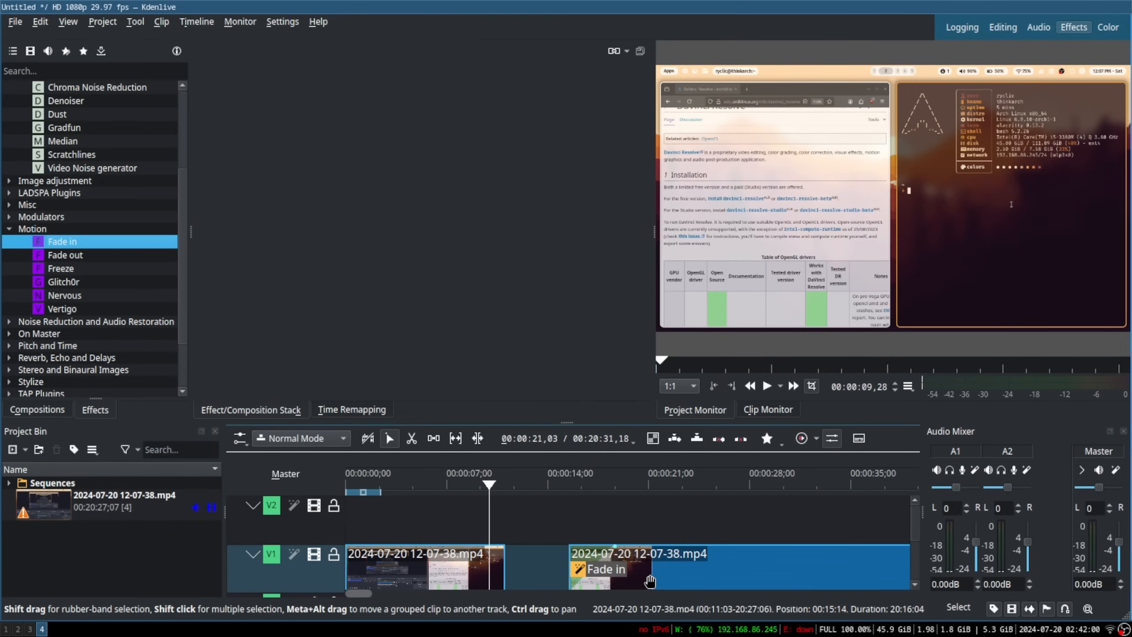
pyautogui.click(533, 529)
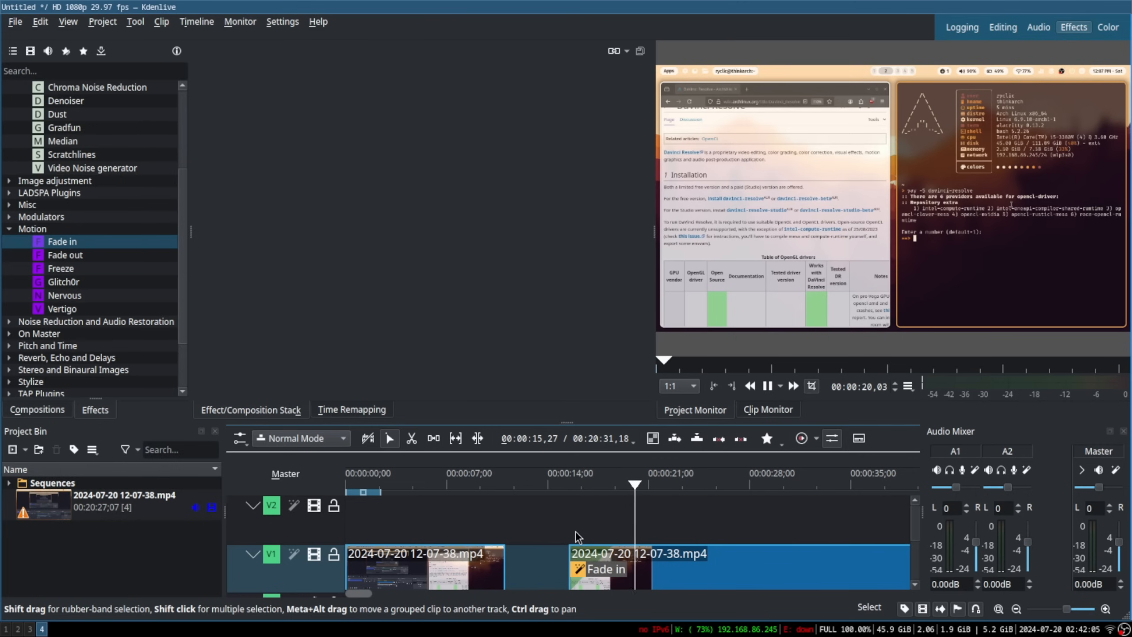
pyautogui.moveTo(700, 578); pyautogui.dragTo(642, 566)
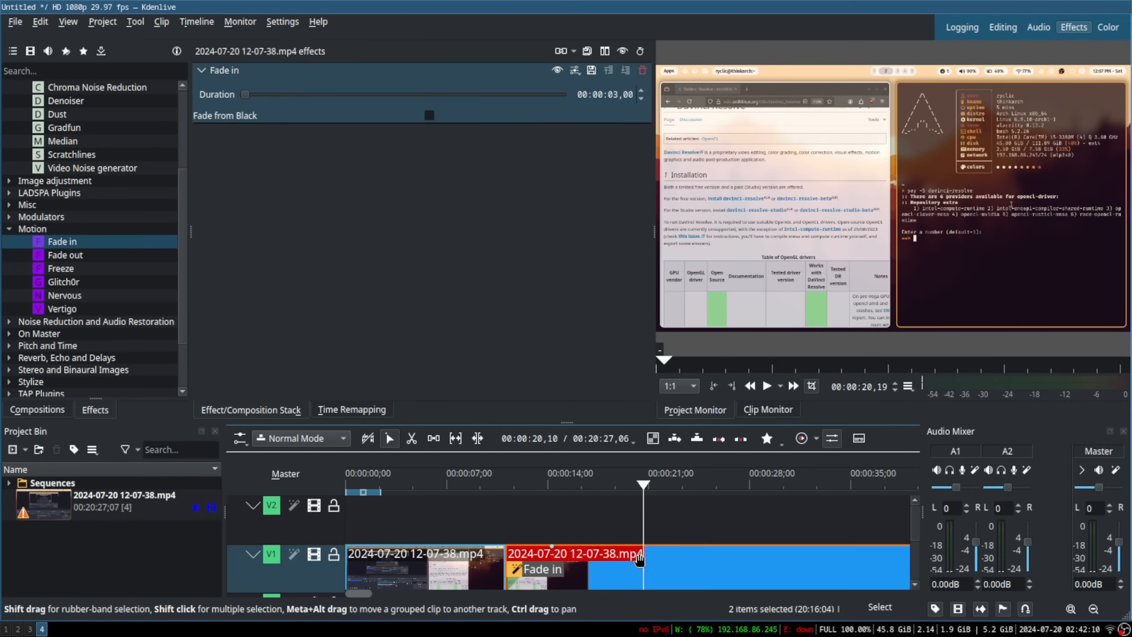
# Step: Add Fade out to the first clip on the timeline
pyautogui.click(462, 553)
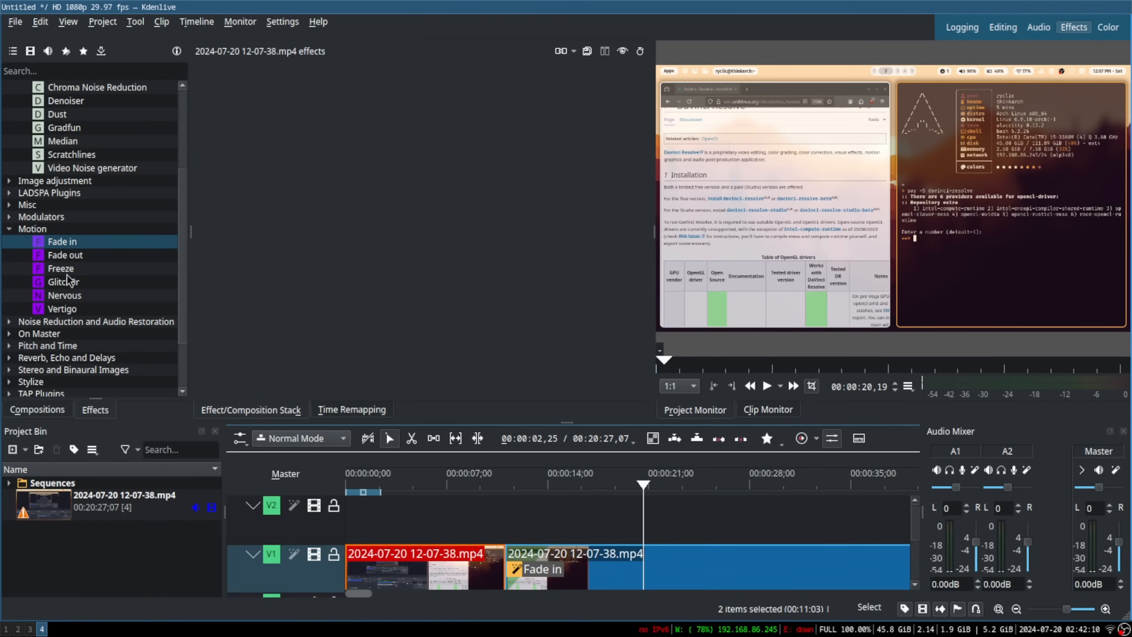
pyautogui.moveTo(65, 255); pyautogui.dragTo(484, 577)
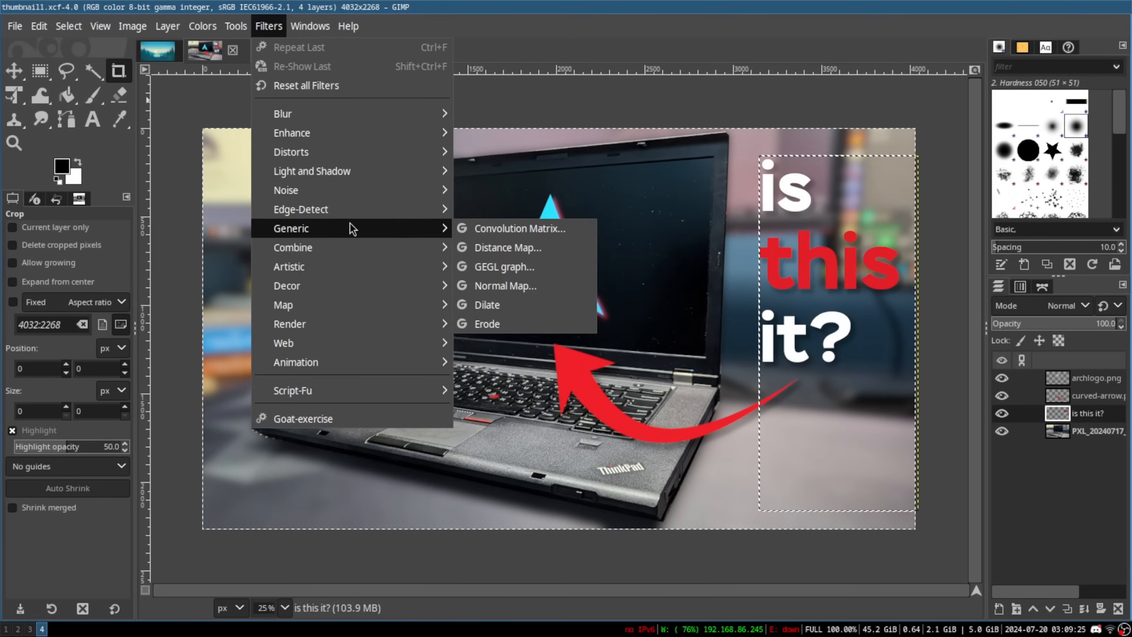
pyautogui.moveTo(313, 171)
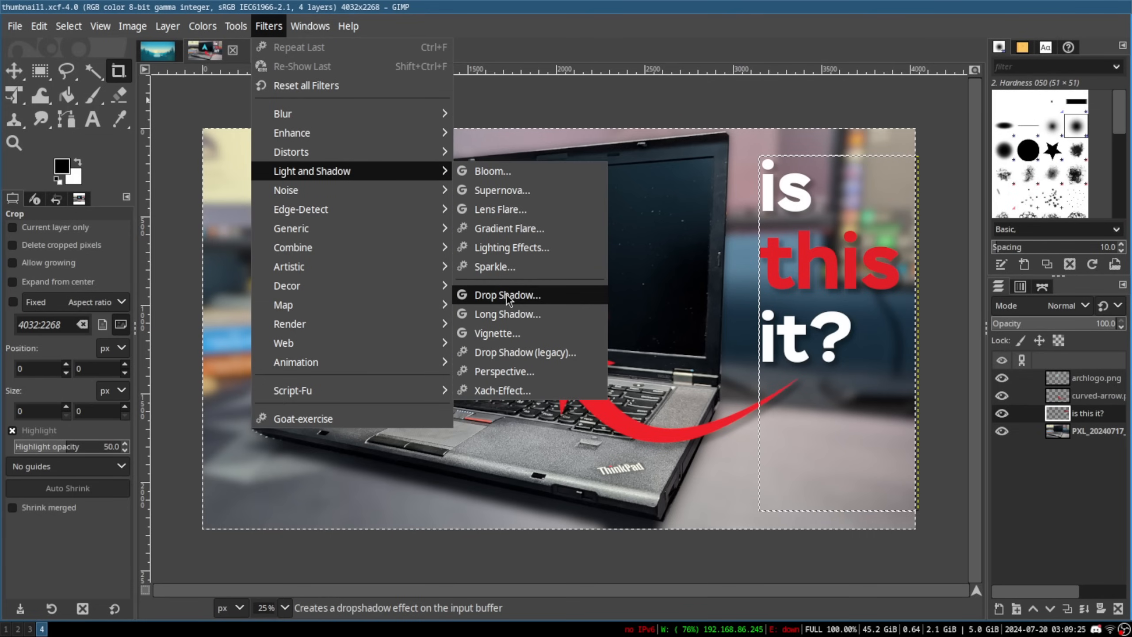
# Step: Apply a Drop Shadow at X/Y 20 with opacity about 0.74 to the 'is this it?' text, then select the curved-arrow layer
pyautogui.click(507, 294)
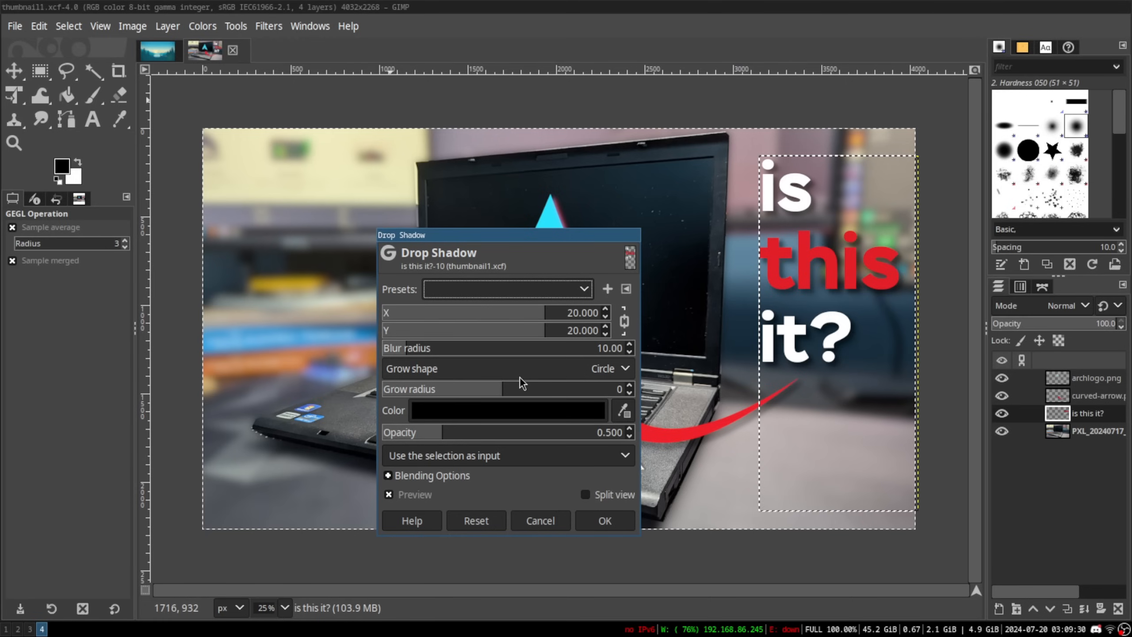
pyautogui.moveTo(469, 432); pyautogui.dragTo(476, 433)
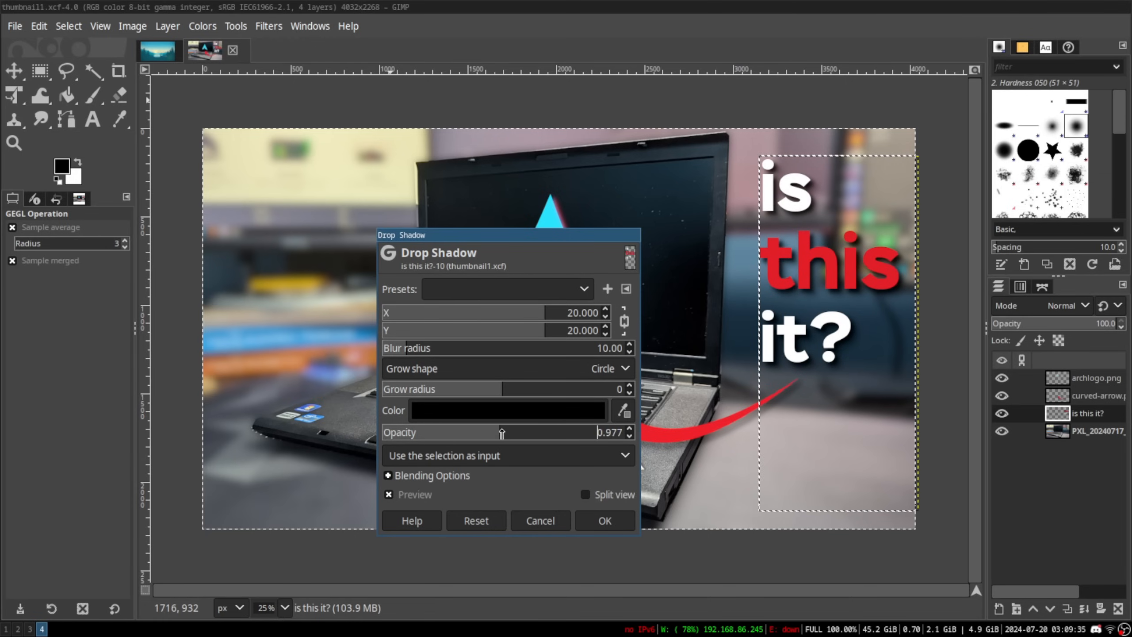
pyautogui.click(603, 521)
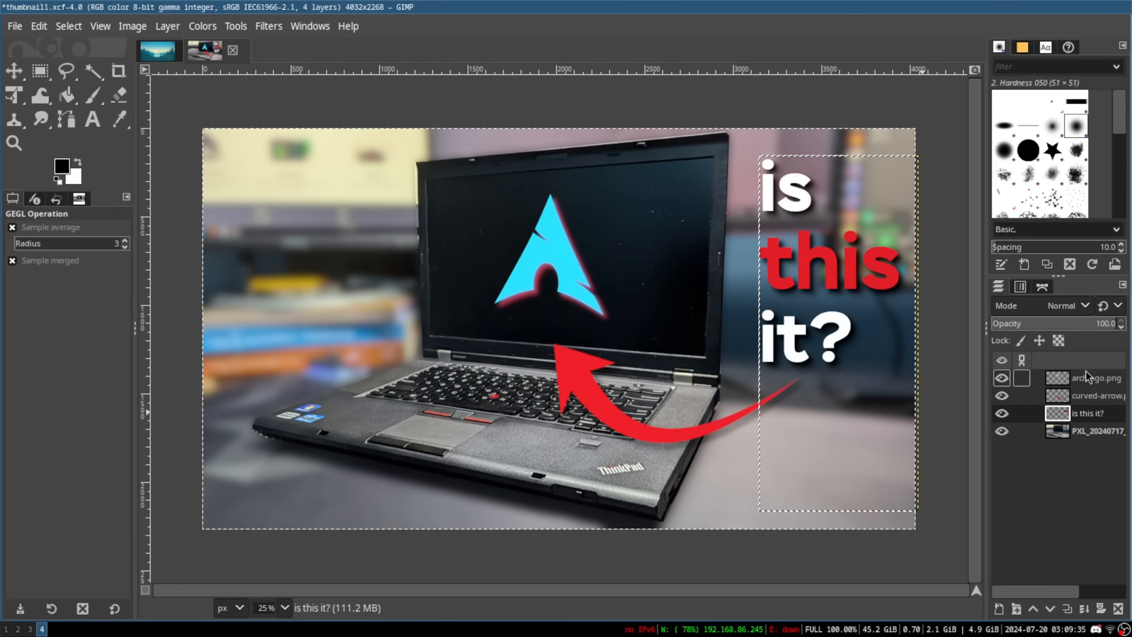
pyautogui.click(1080, 397)
# Step: Confirm the yay steam install, exit the terminal and bring up the launcher to start Steam
pyautogui.click(236, 25)
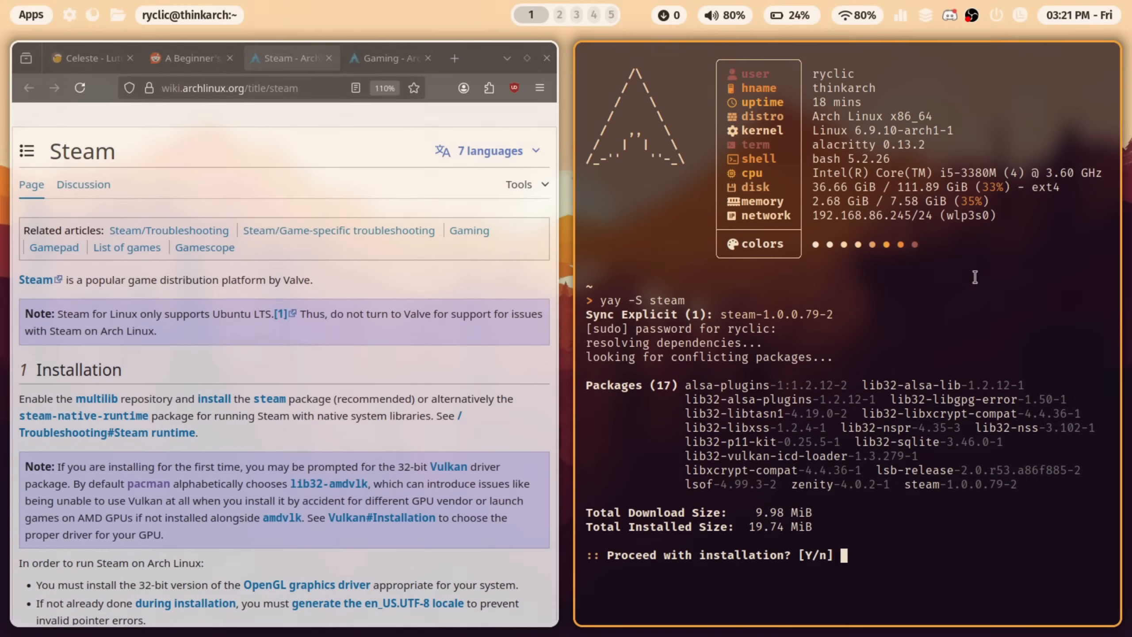
pyautogui.write('y')
pyautogui.press('Return')
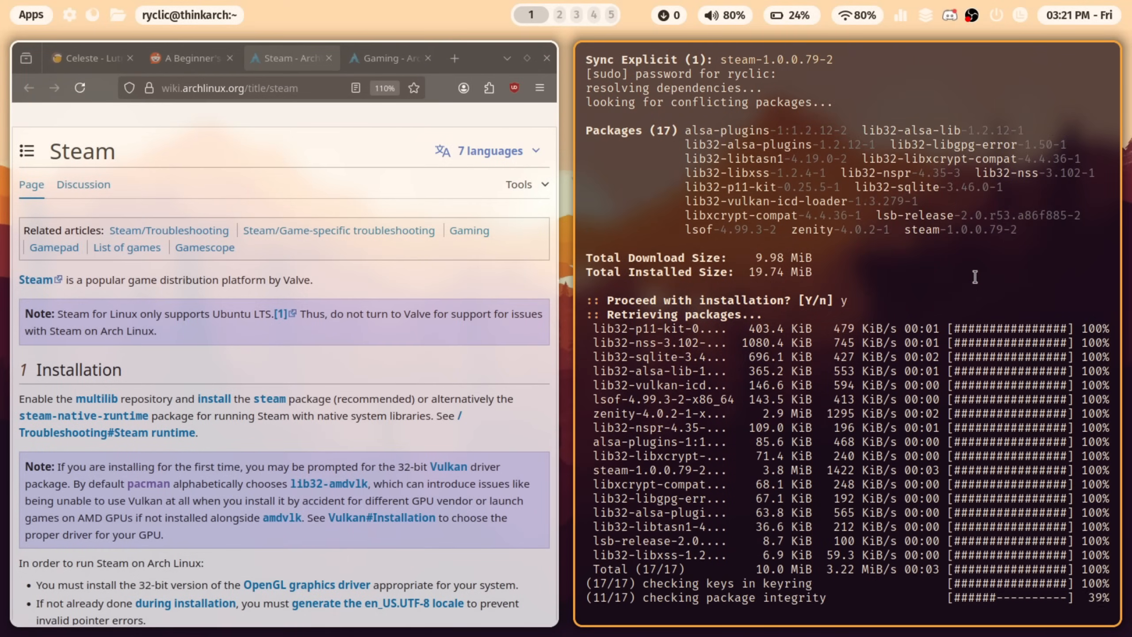
pyautogui.scroll(-8, 410, 351)
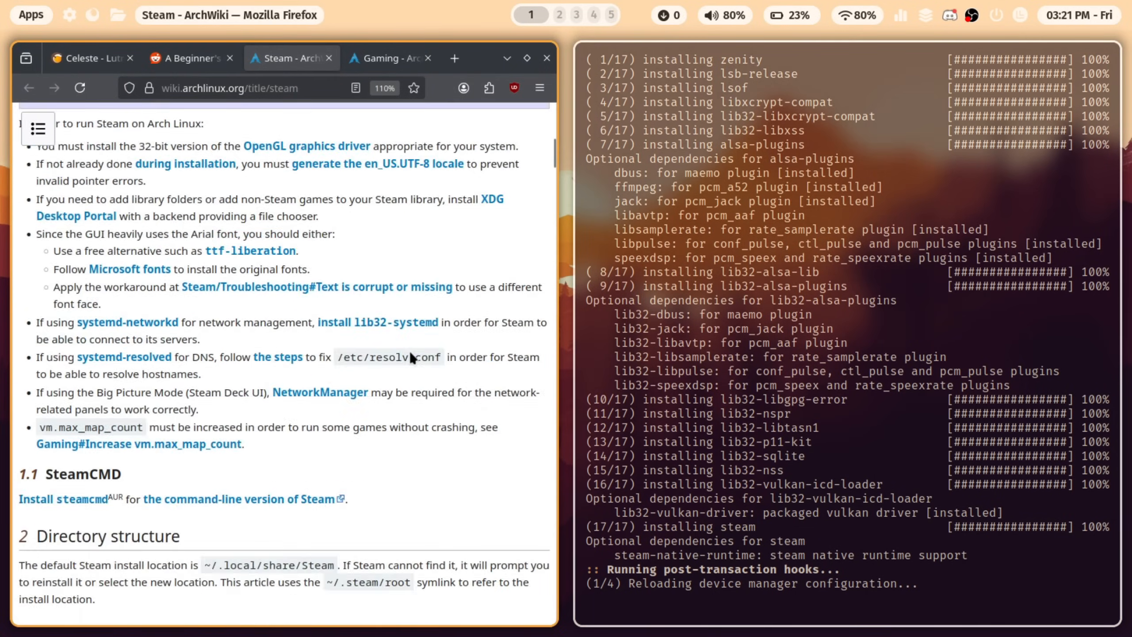
pyautogui.scroll(-3, 410, 351)
pyautogui.press('super+l')
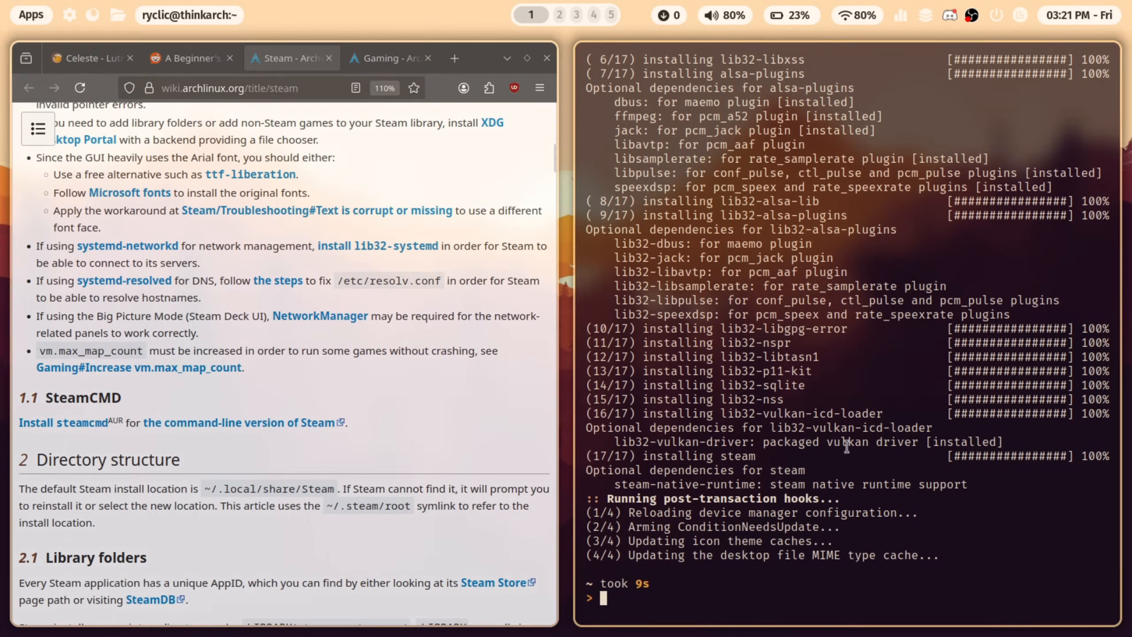
pyautogui.write('exit')
pyautogui.press('Return')
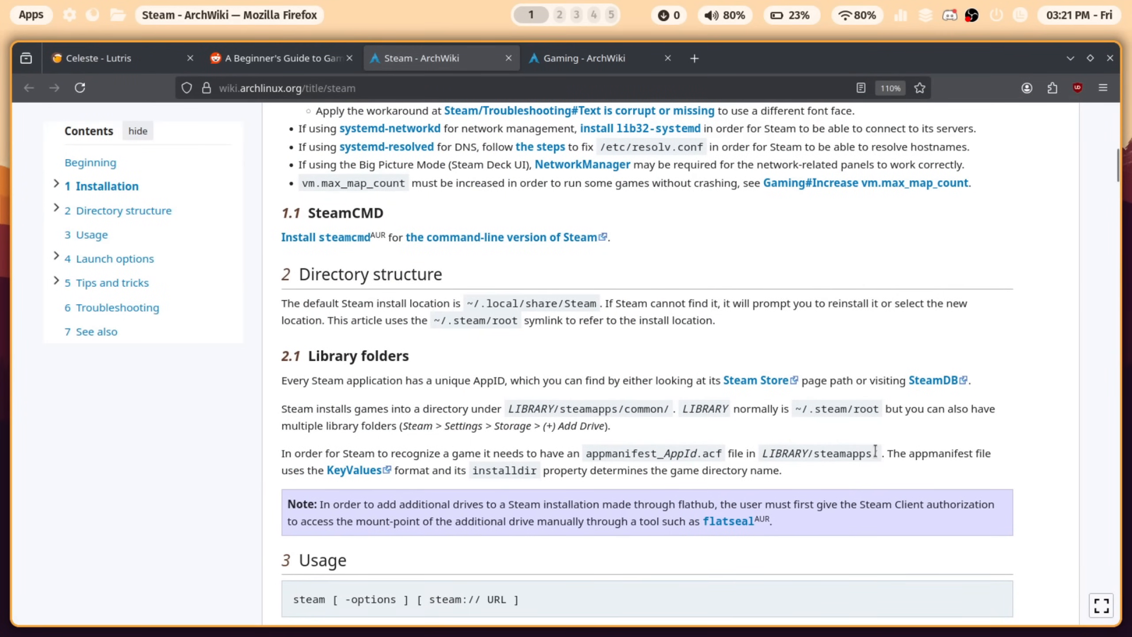
pyautogui.press('super+d')
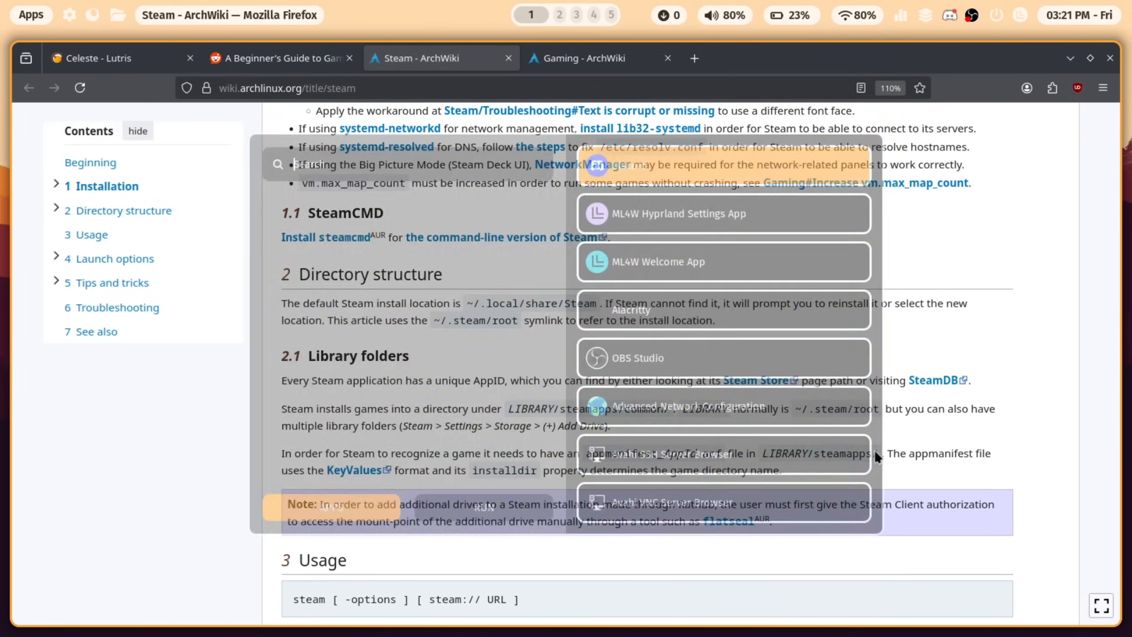
pyautogui.write('steam')
# Step: Launch Steam from the app launcher while its client update downloads
pyautogui.press('Return')
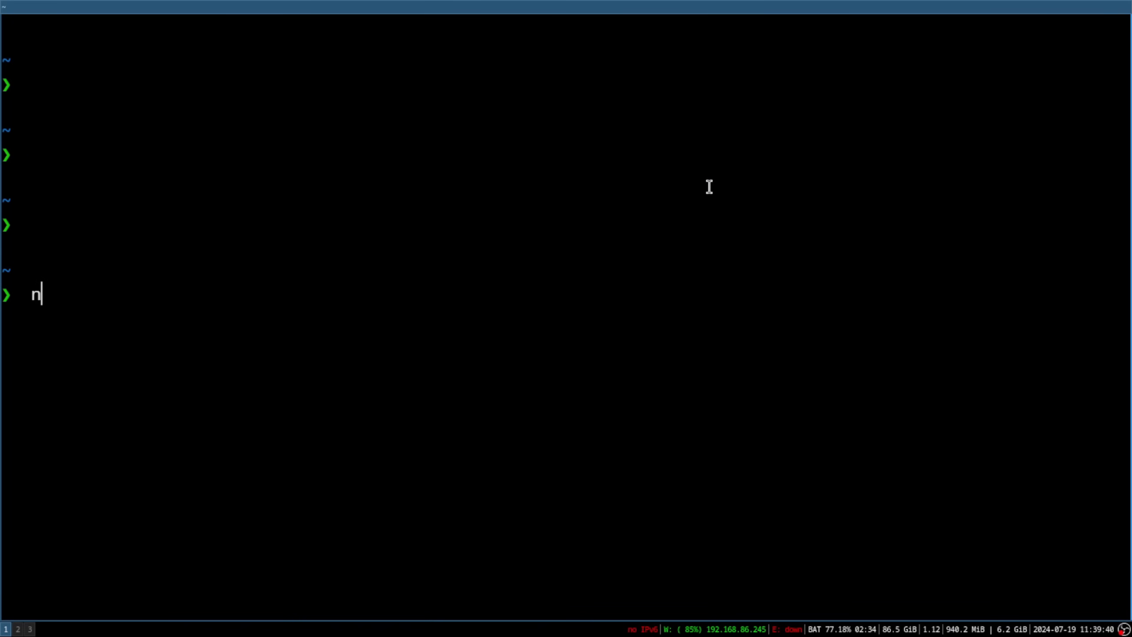
pyautogui.write('h')
# Step: Run neofetch, then htop, then the cmatrix animation in the kitty shell
pyautogui.press('Return')
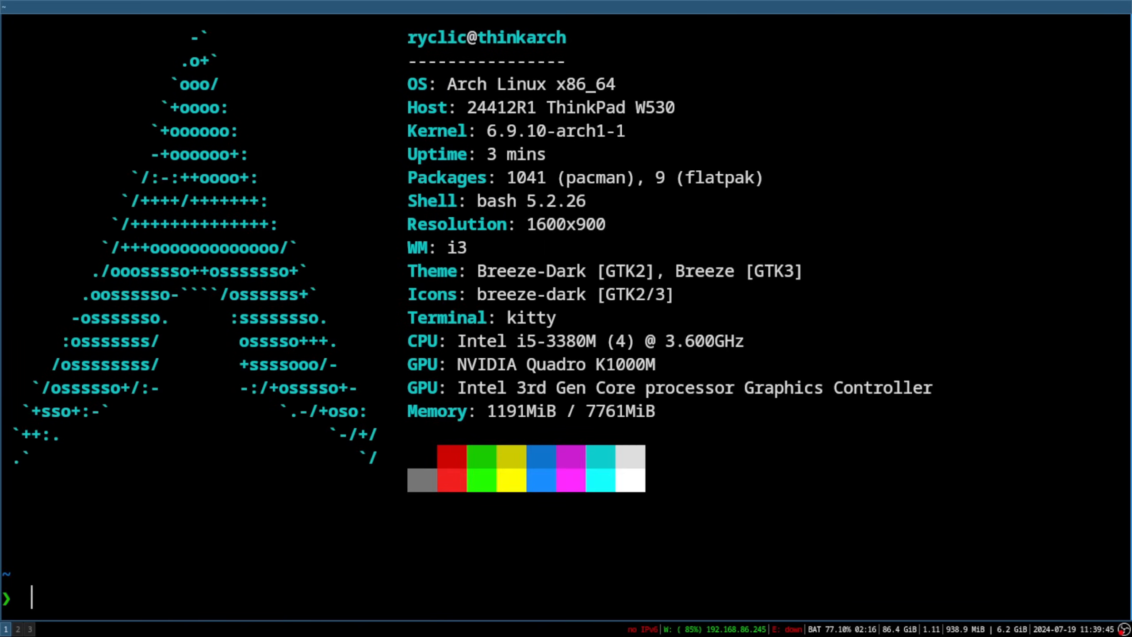
pyautogui.write('htop')
pyautogui.press('Return')
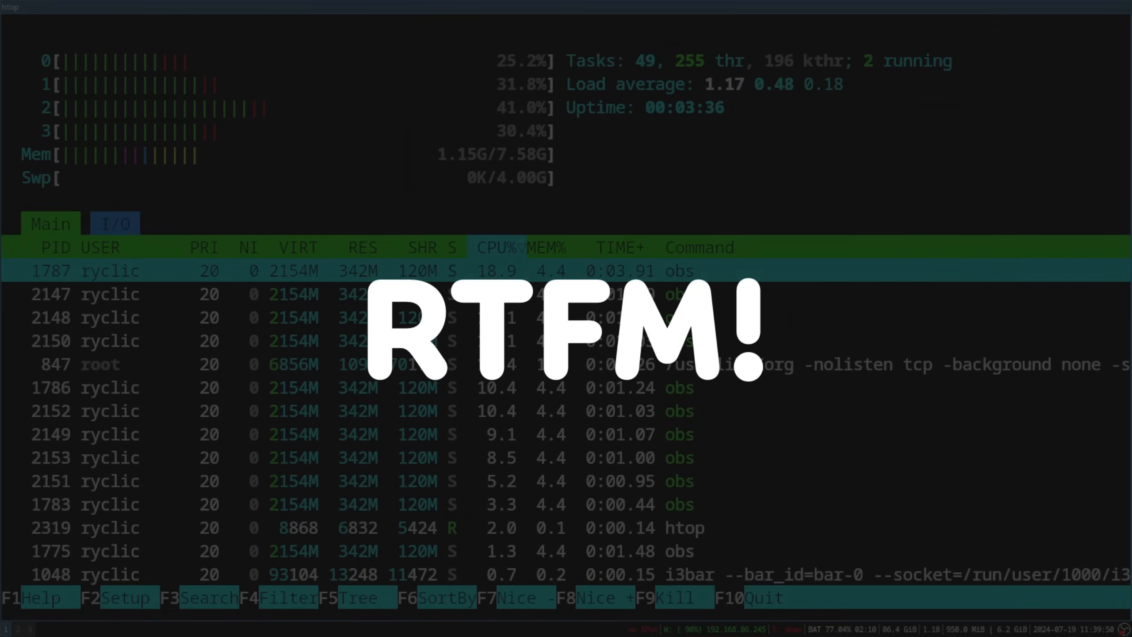
pyautogui.write('ix')
pyautogui.press('Return')
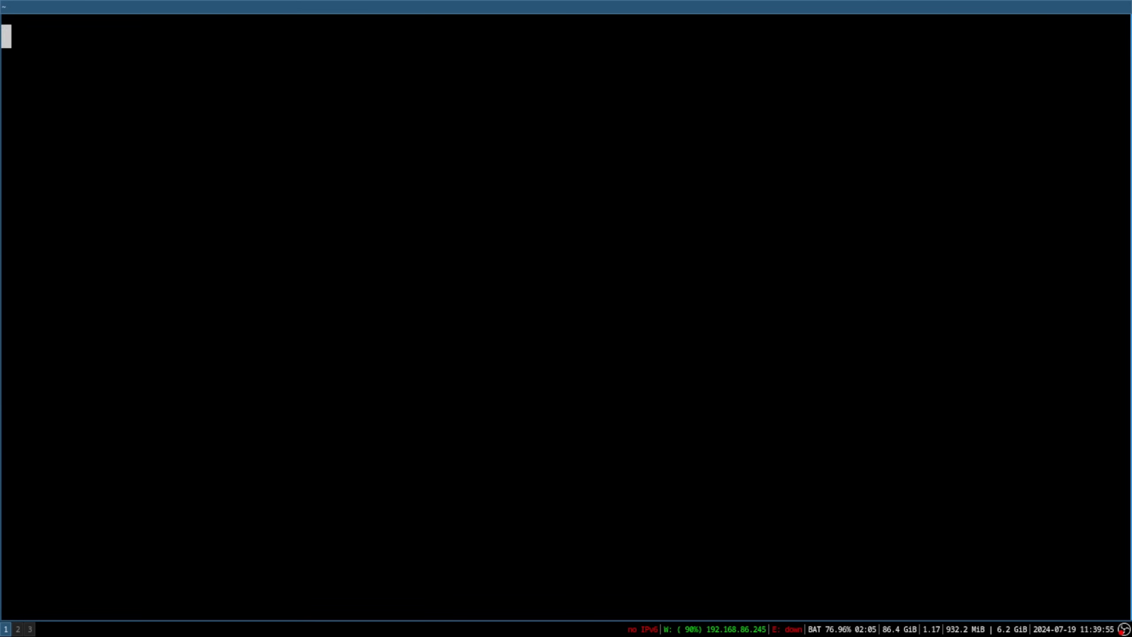
pyautogui.write('m')
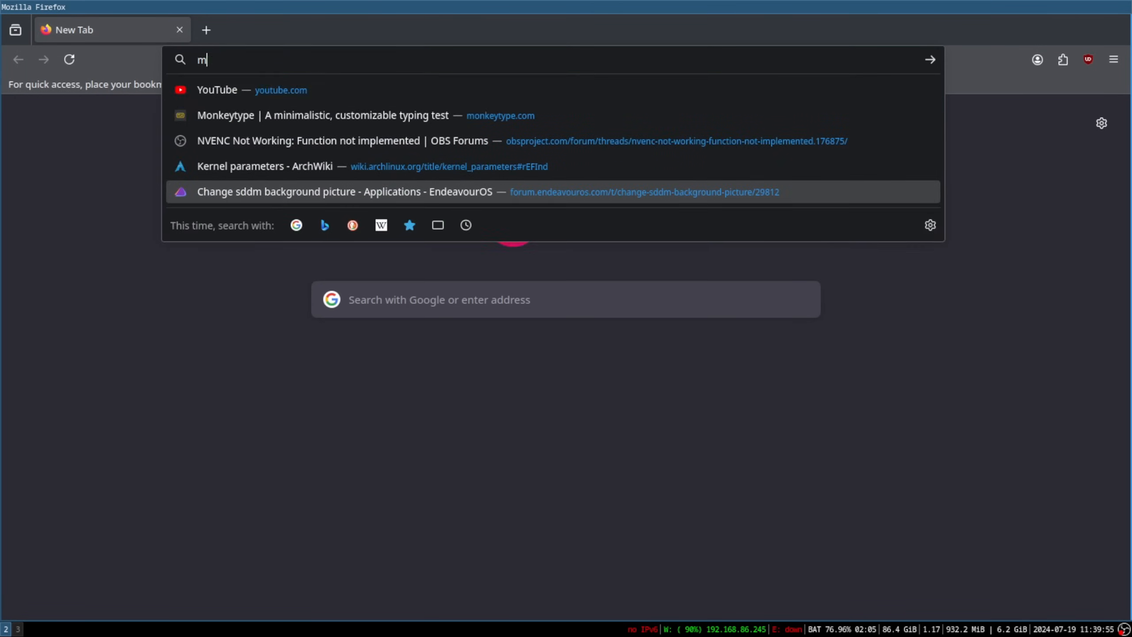
pyautogui.write('onkeytype.com')
# Step: Go to monkeytype.com in Firefox and begin the typing test
pyautogui.press('Return')
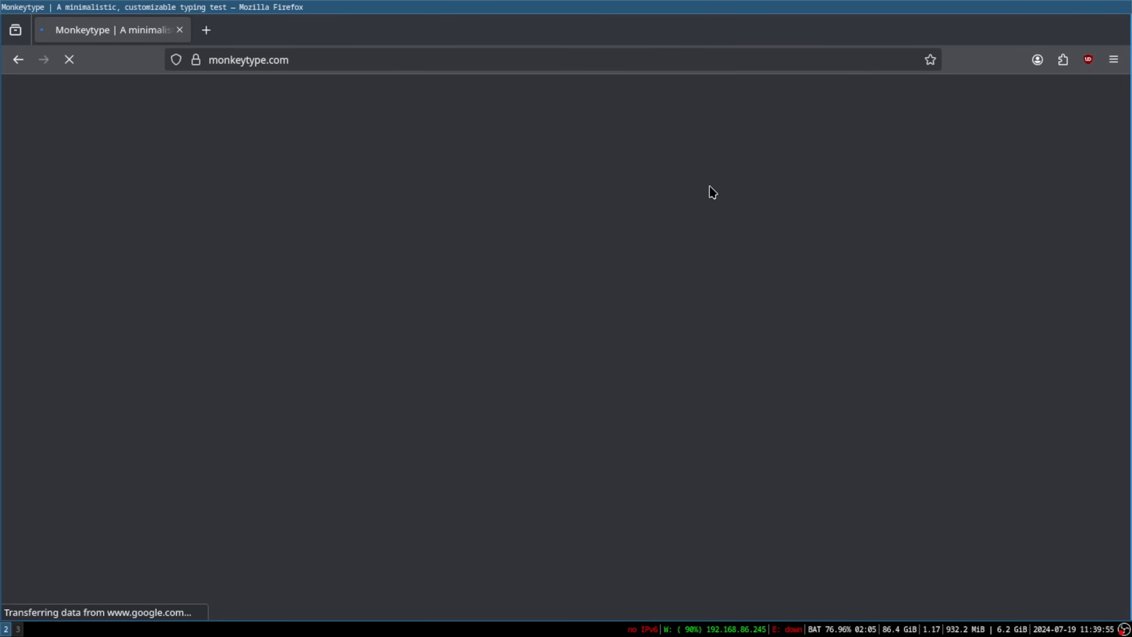
pyautogui.write('he same like number more from high just this of out who house all it')
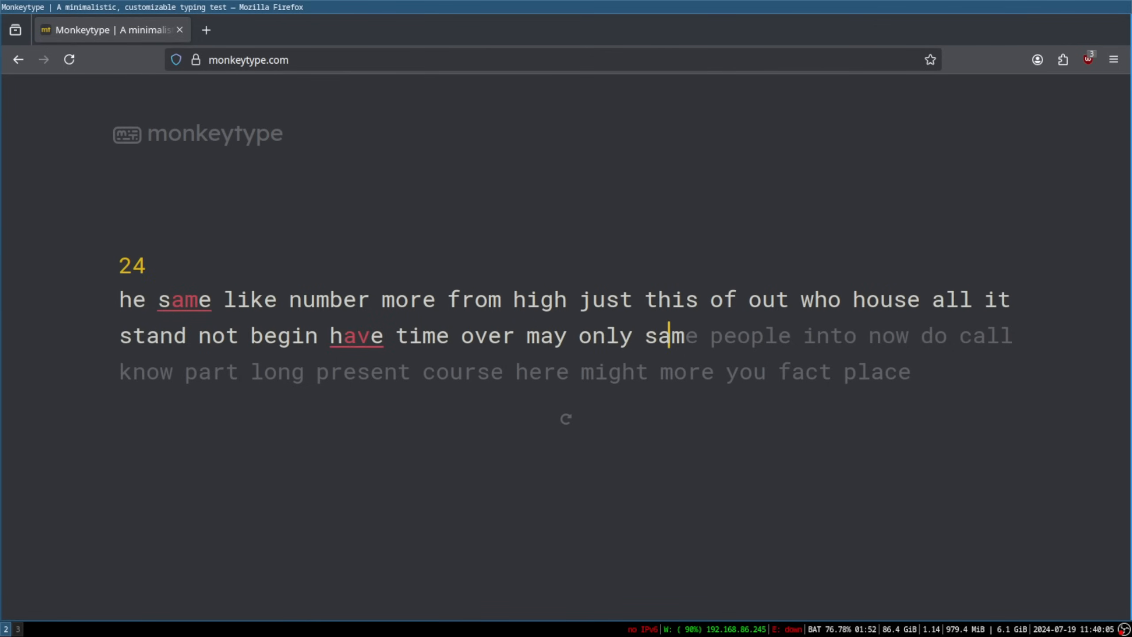
pyautogui.write('l know')
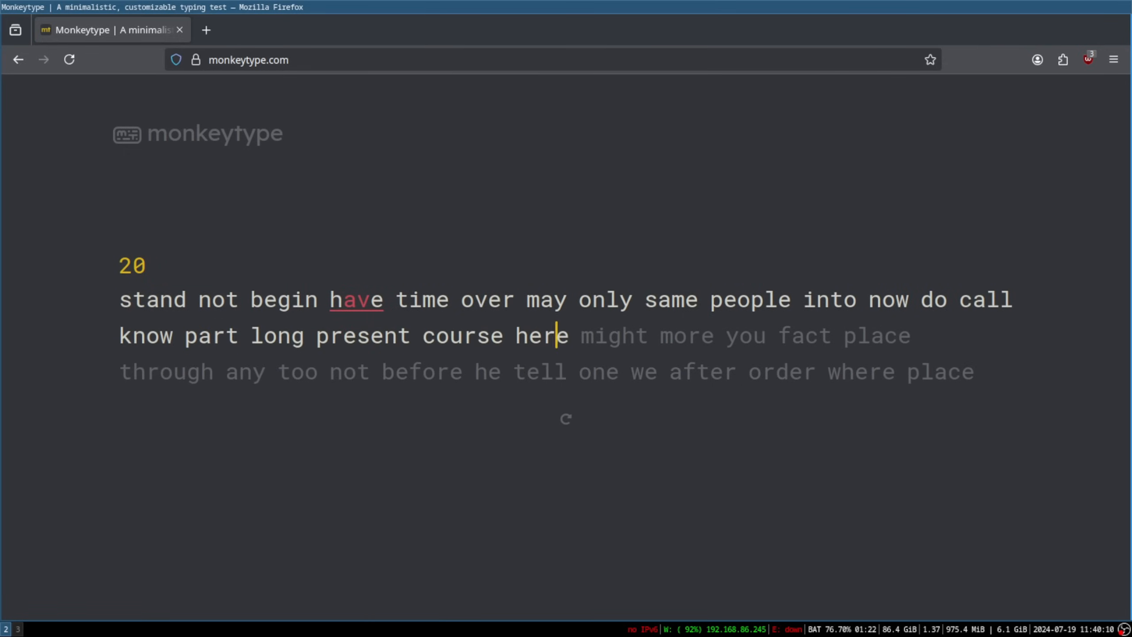
pyautogui.write('e throug')
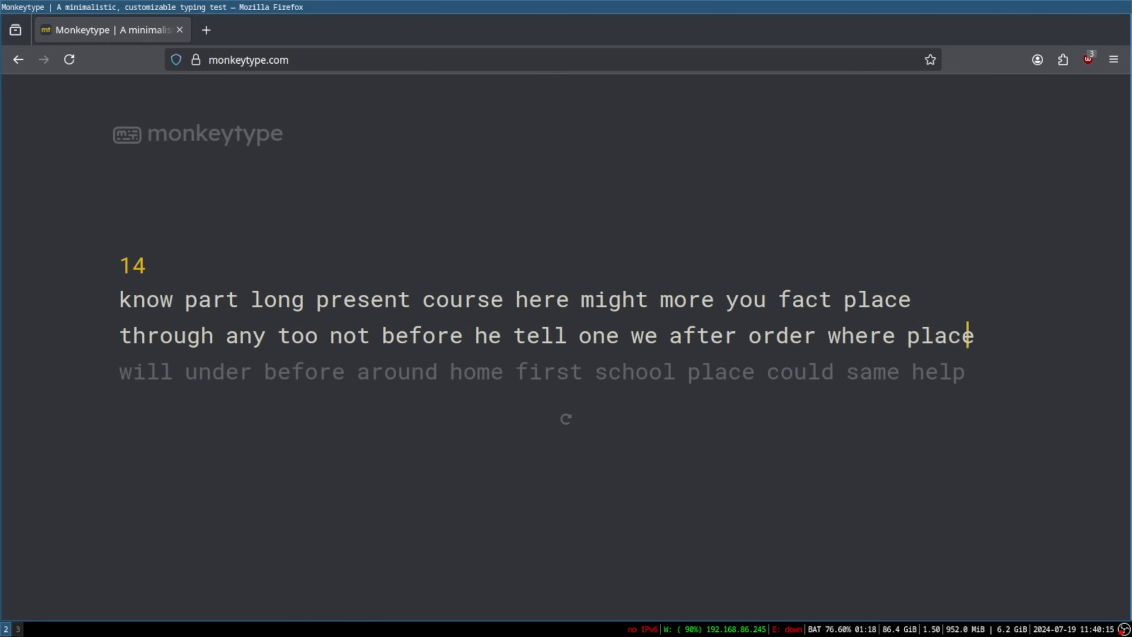
pyautogui.write(' will under before around home first school place could same')
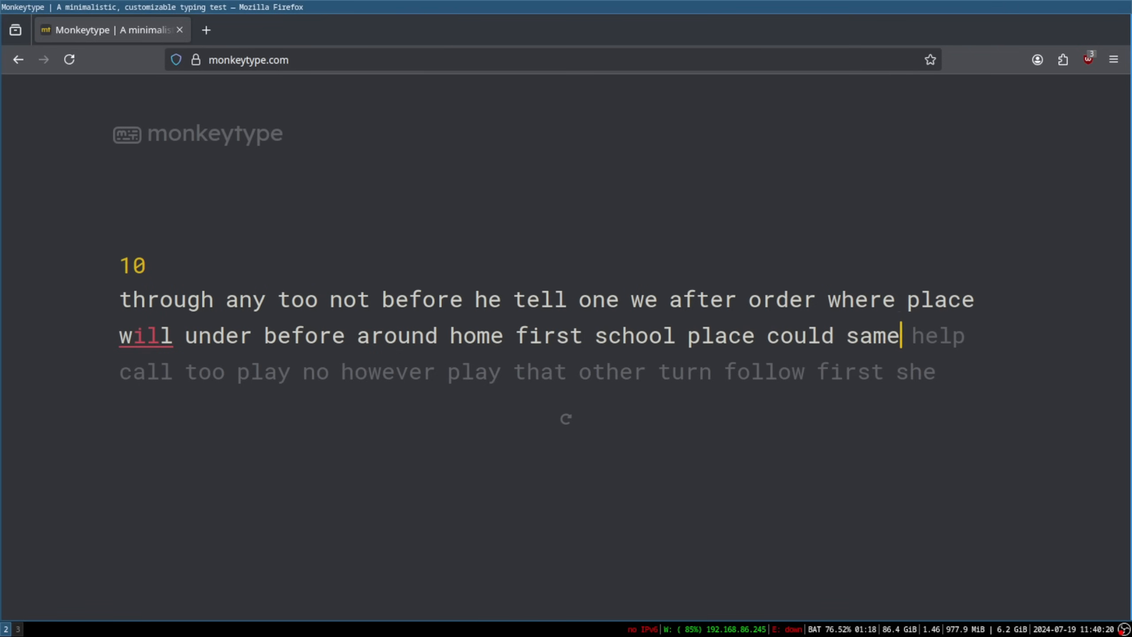
pyautogui.write(' help call too play n')
pyautogui.write('o howev')
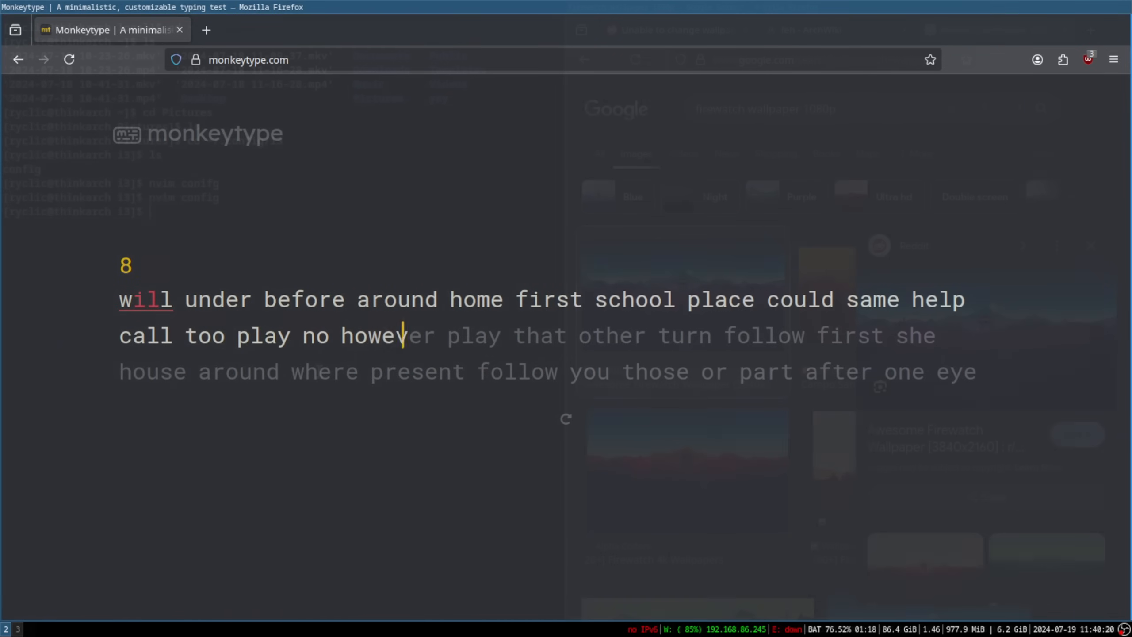
pyautogui.write('er play that othe')
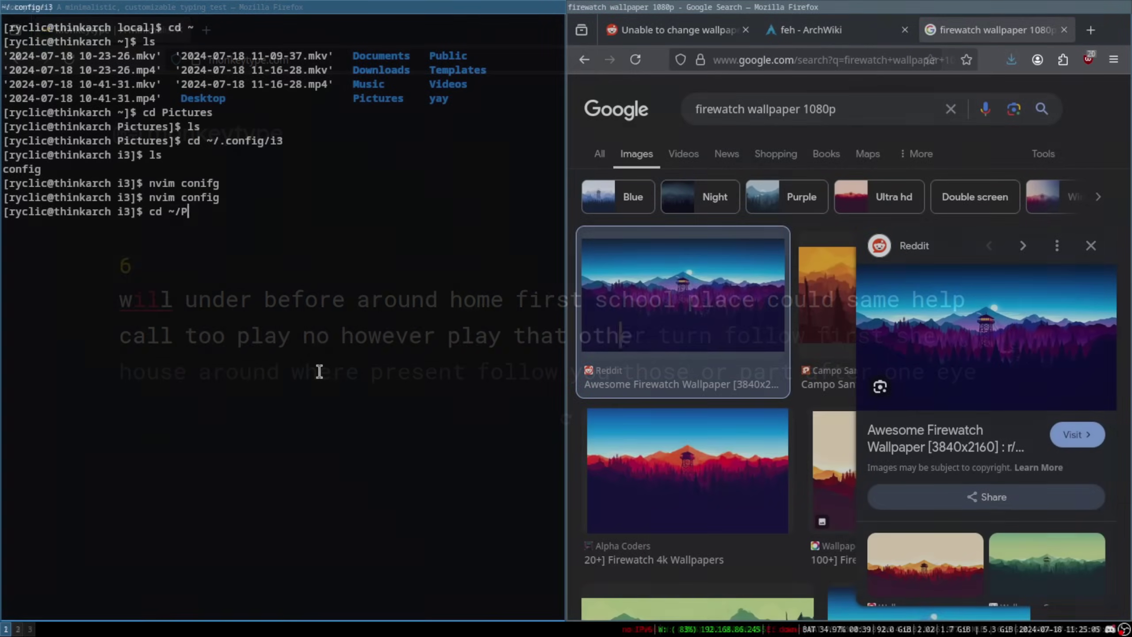
# Step: Change into ~/Pictures via Tab completion and list its single jpg file
pyautogui.press('Tab')
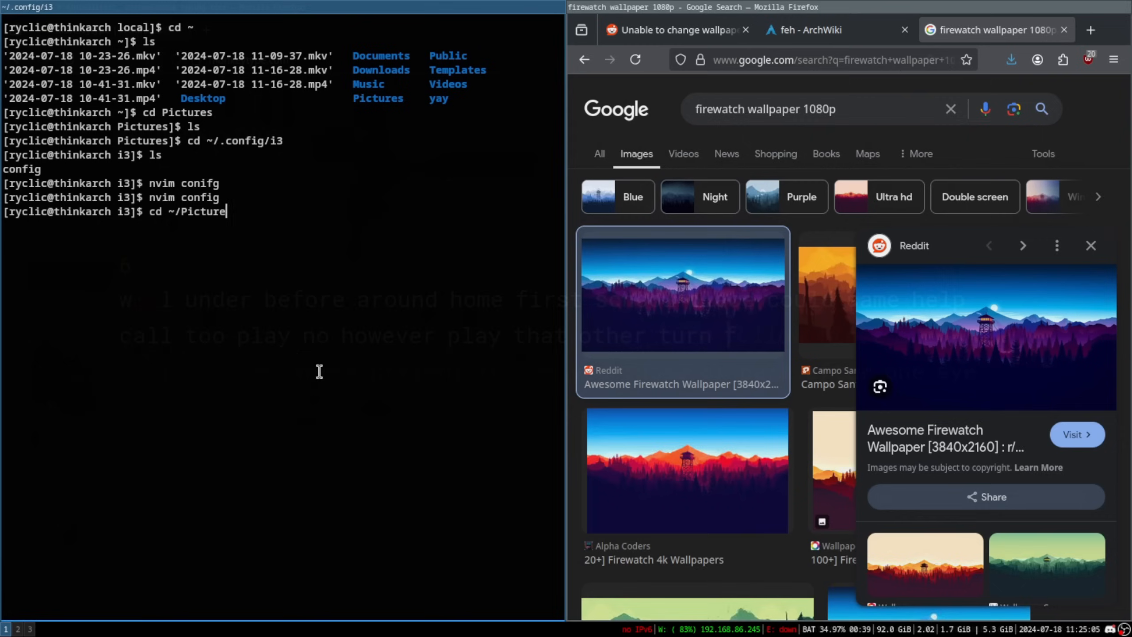
pyautogui.press('Return')
pyautogui.write('ls')
pyautogui.press('Return')
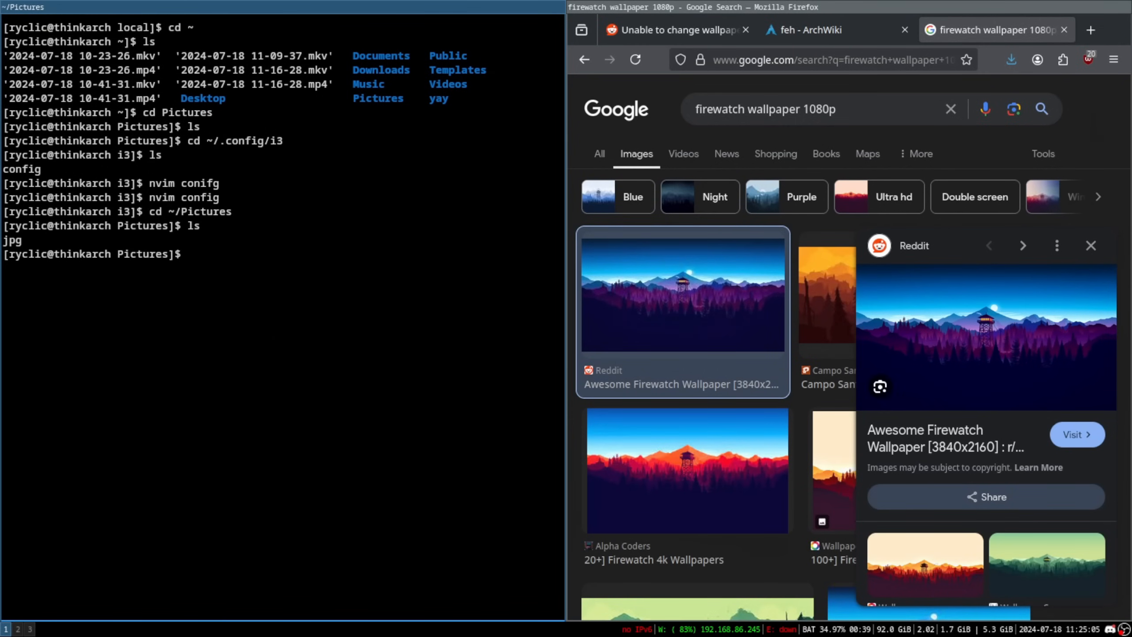
pyautogui.write('ls')
pyautogui.press('Return')
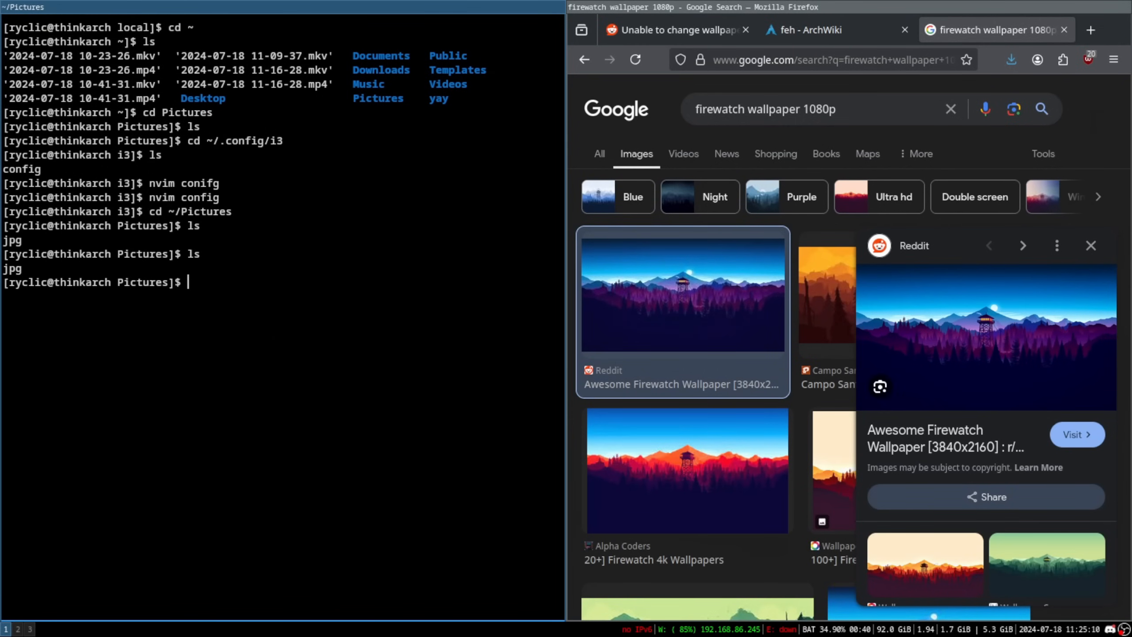